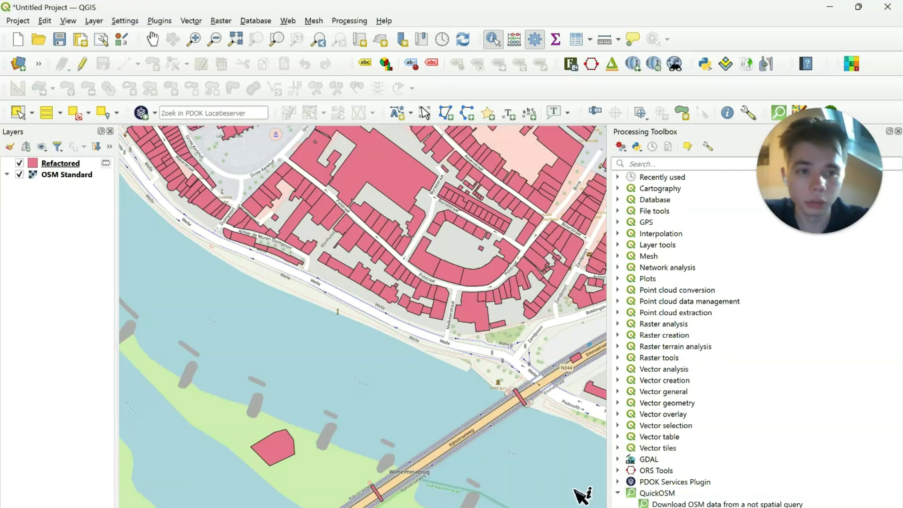
# - Open the map in Qgis2threejs Exporter and orbit and zoom around the extruded red buildings
pyautogui.hotkey('alt', 'Tab')
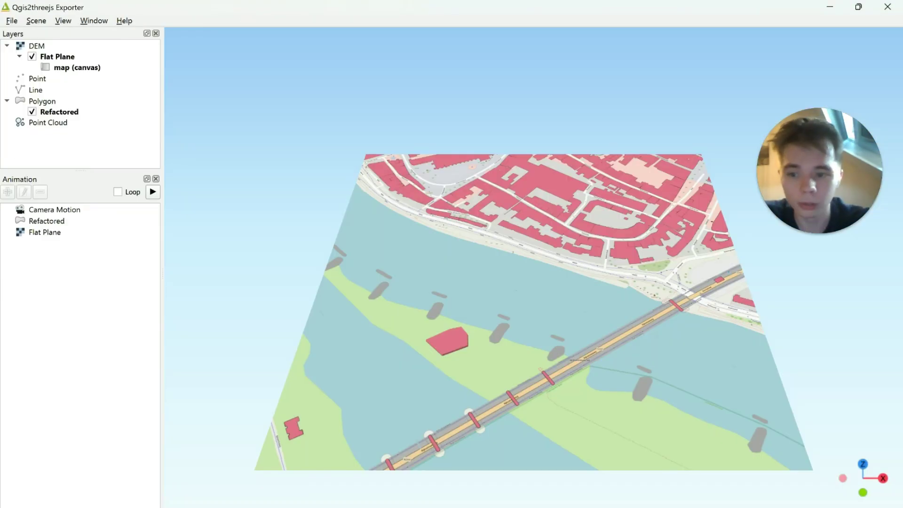
pyautogui.moveTo(476, 307); pyautogui.dragTo(405, 284)
pyautogui.scroll(3, 404, 285)
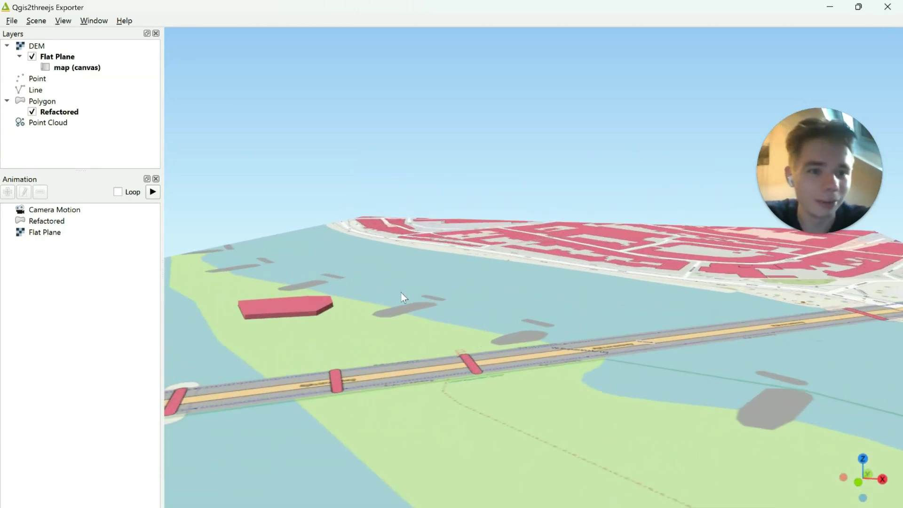
pyautogui.moveTo(390, 335); pyautogui.dragTo(512, 371)
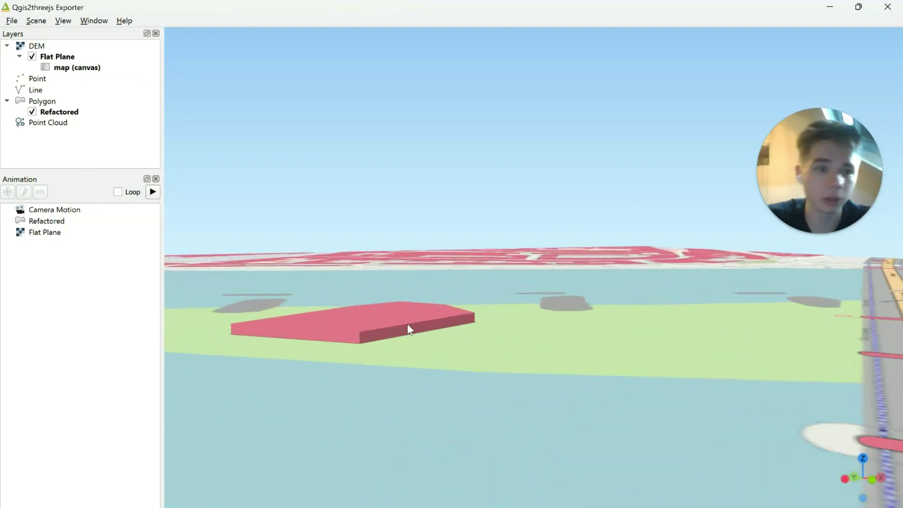
pyautogui.scroll(-3, 531, 312)
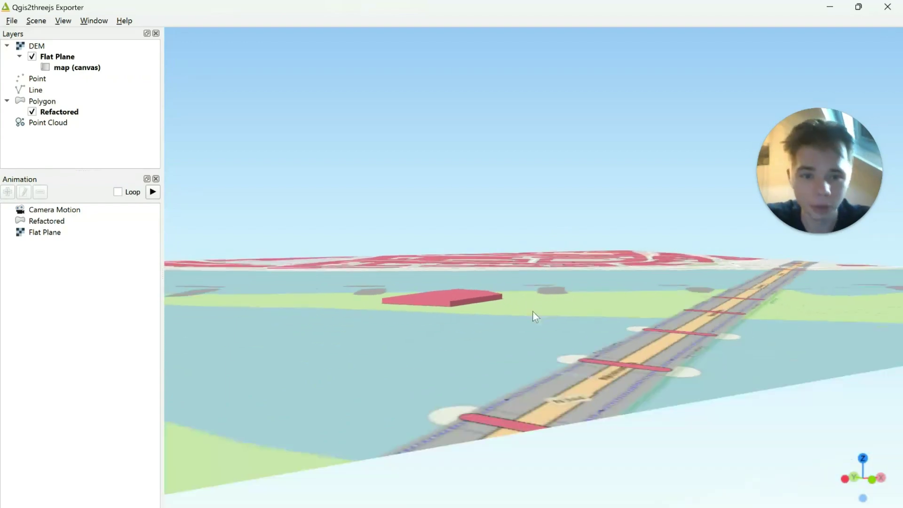
pyautogui.moveTo(532, 312); pyautogui.dragTo(492, 277)
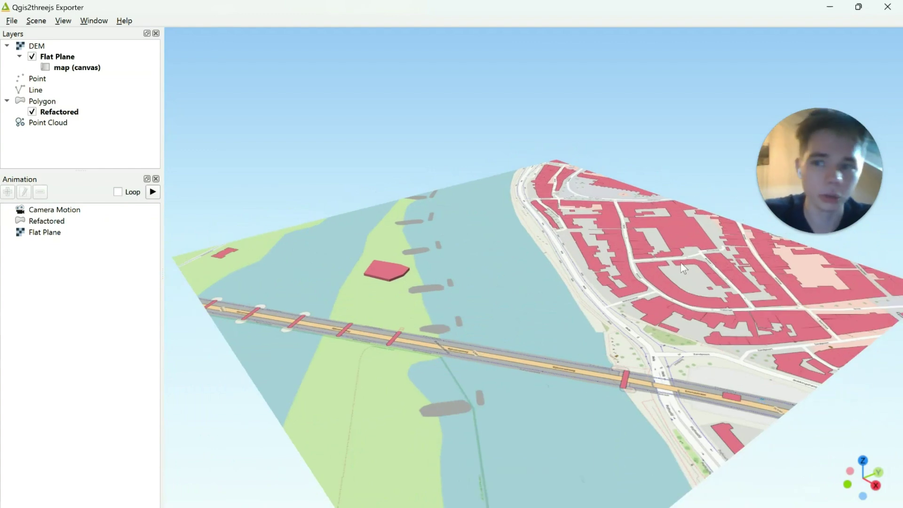
# - Close the Qgis2threejs Exporter and zoom around the 2D map of Refactored buildings
pyautogui.click(887, 6)
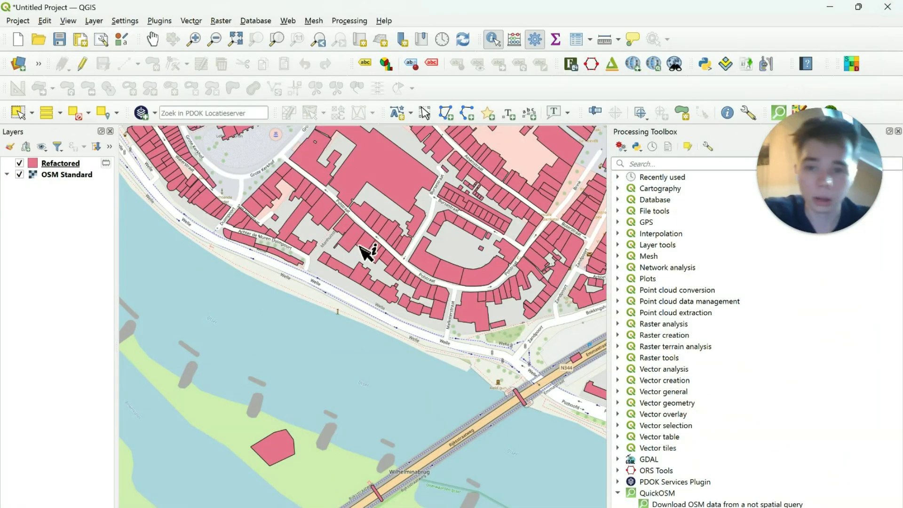
pyautogui.scroll(-3, 367, 251)
pyautogui.scroll(2, 367, 252)
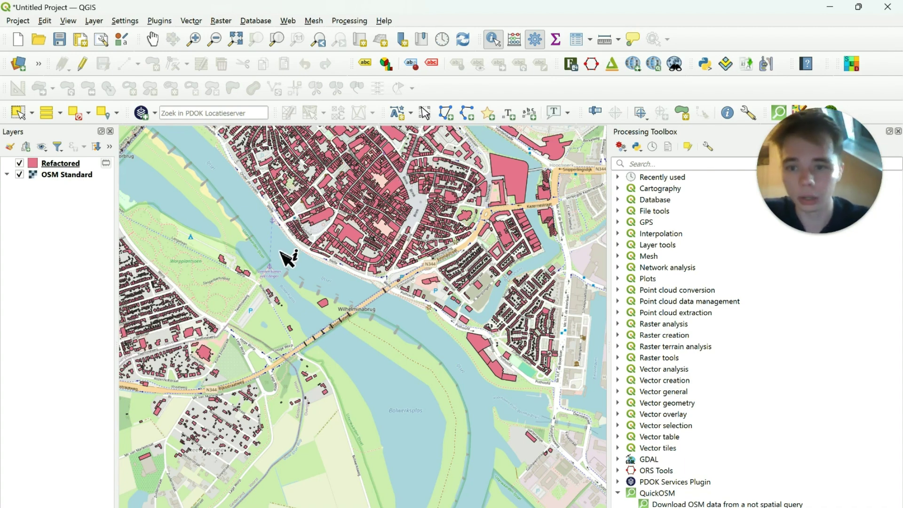
pyautogui.scroll(2, 288, 258)
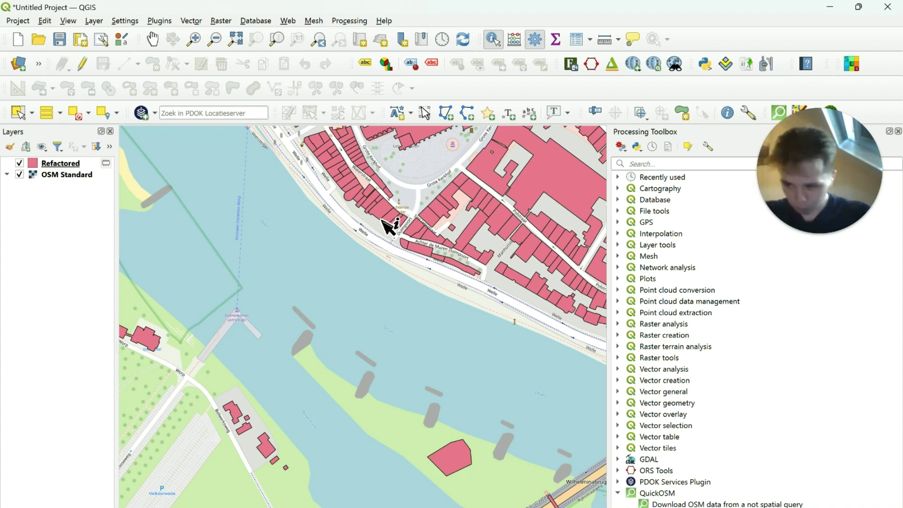
# - Remove the Refactored layer from the project and zoom out over the OSM Standard basemap
pyautogui.rightClick(51, 163)
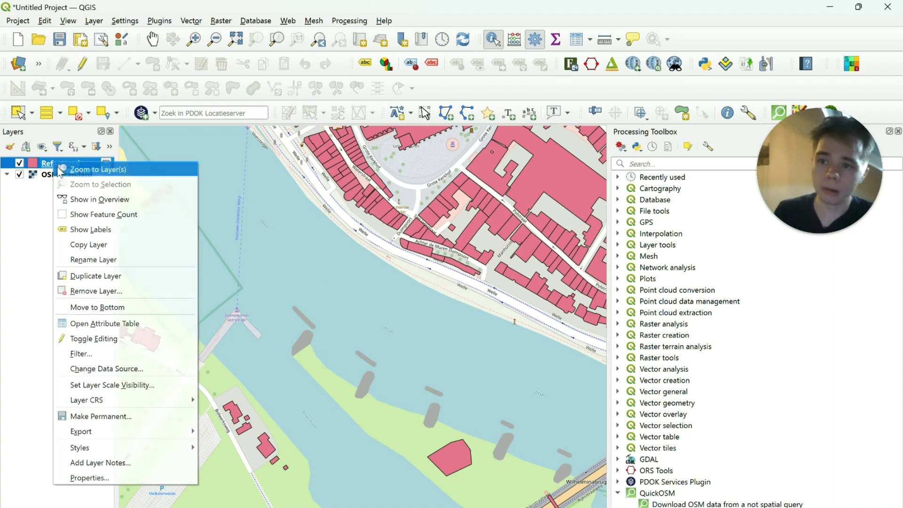
pyautogui.click(188, 290)
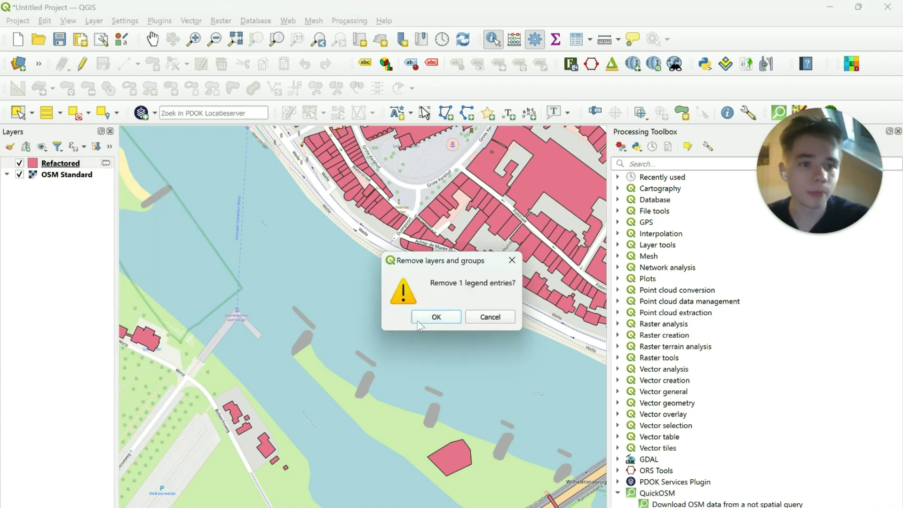
pyautogui.click(436, 317)
pyautogui.scroll(-5, 511, 286)
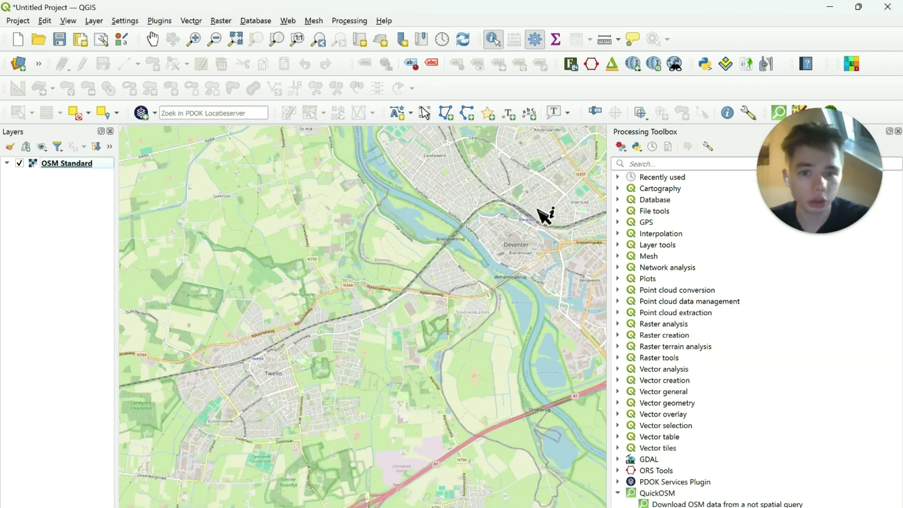
pyautogui.scroll(-2, 456, 228)
pyautogui.scroll(-2, 453, 239)
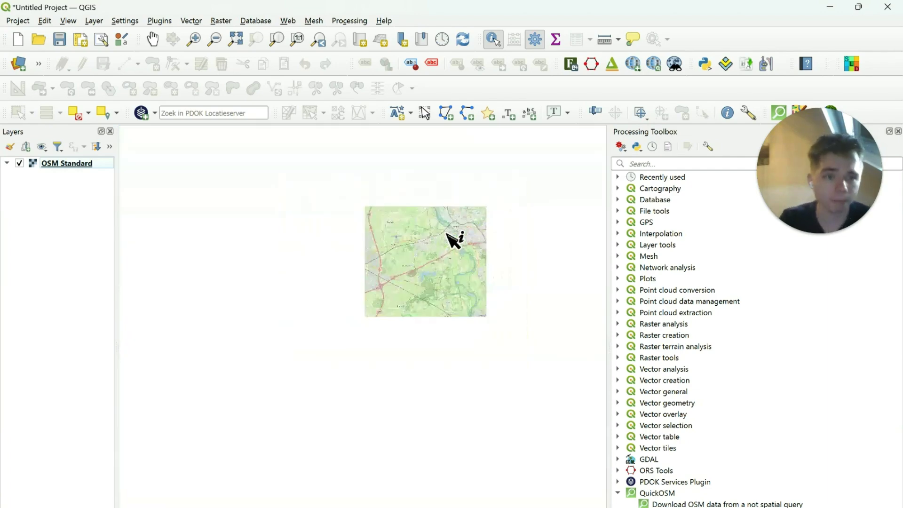
pyautogui.scroll(-1, 460, 278)
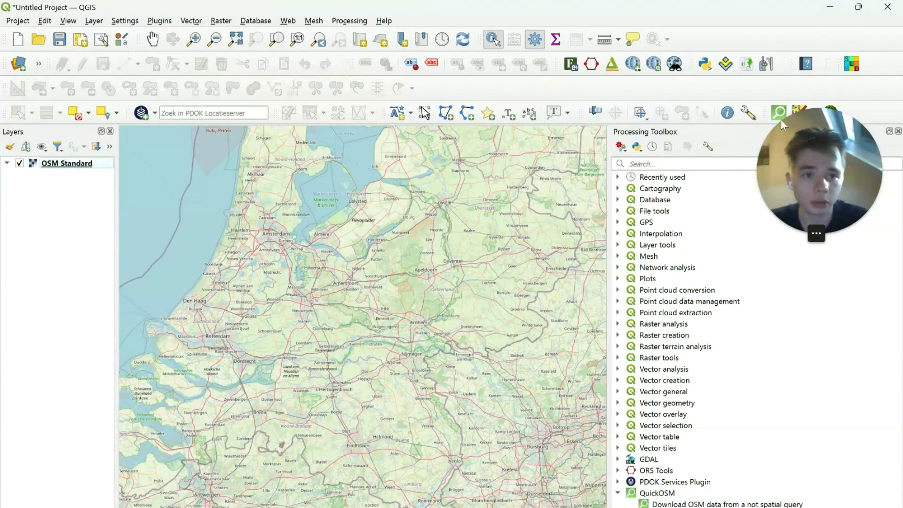
pyautogui.moveTo(832, 160)
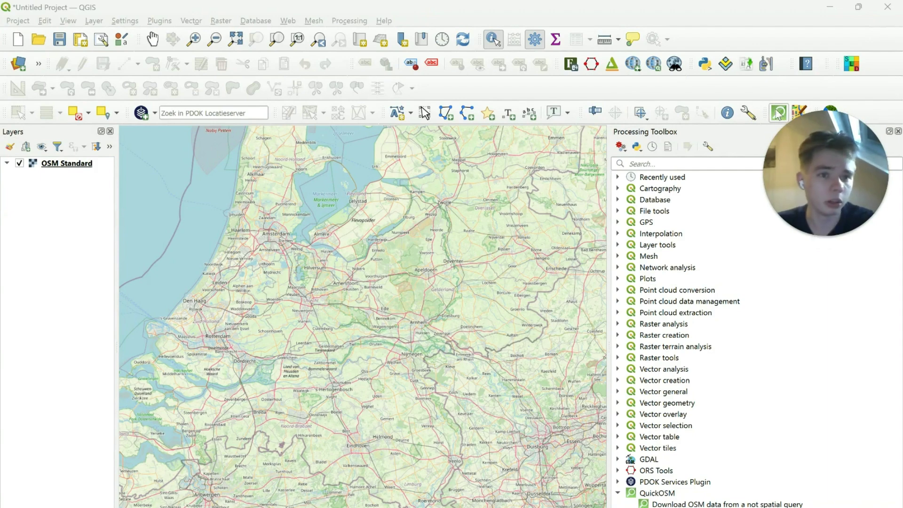
pyautogui.click(169, 24)
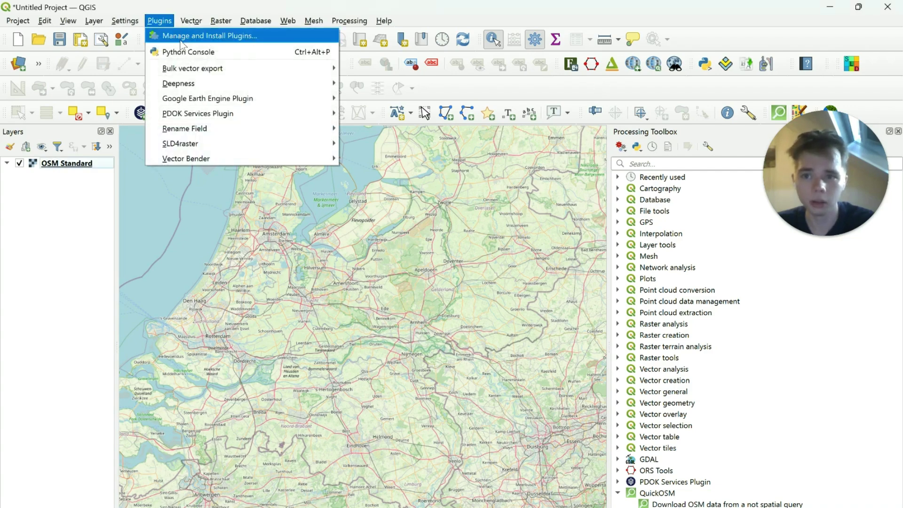
pyautogui.click(184, 41)
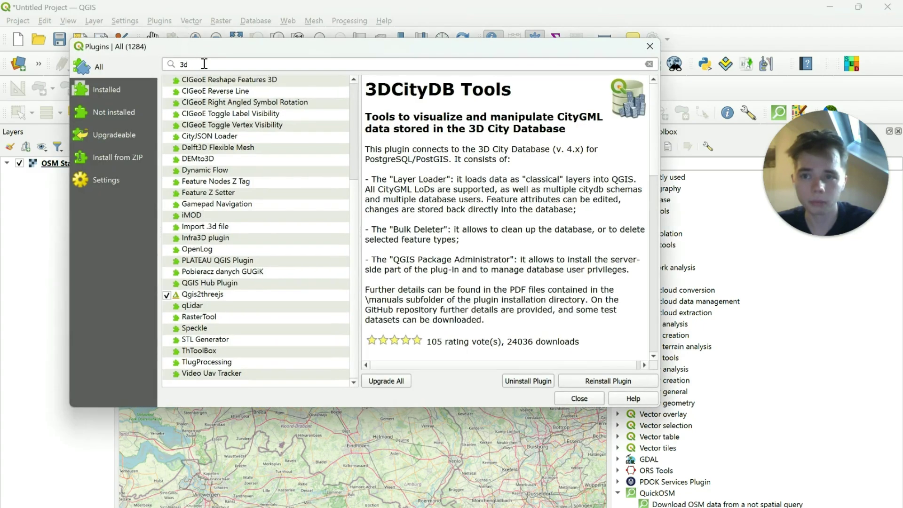
pyautogui.click(171, 64)
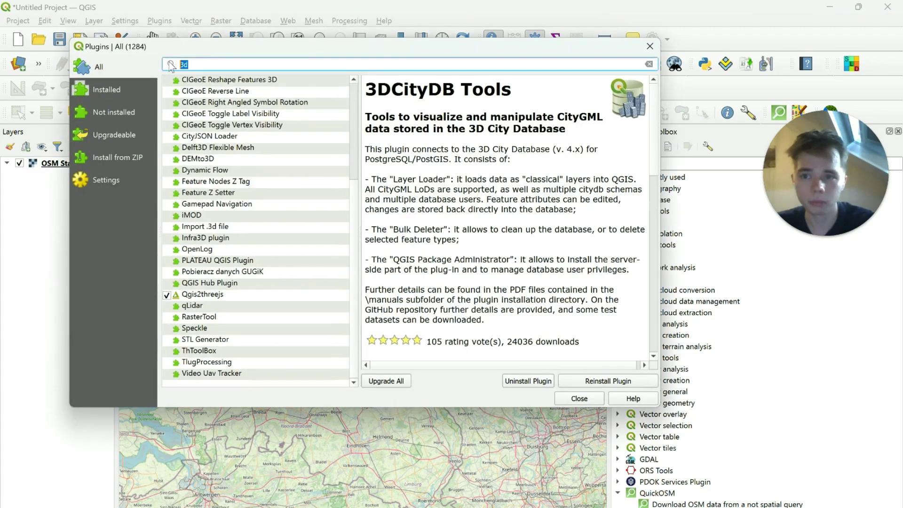
pyautogui.write('qu')
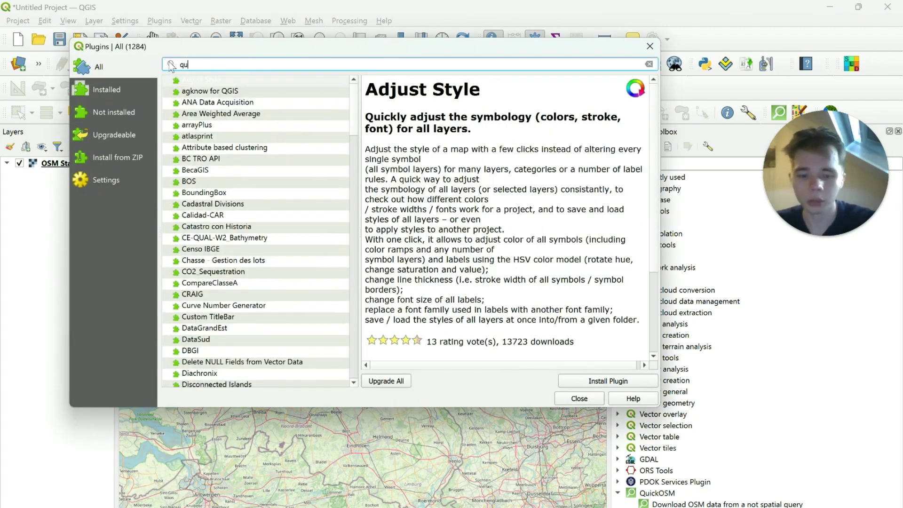
pyautogui.write('ick')
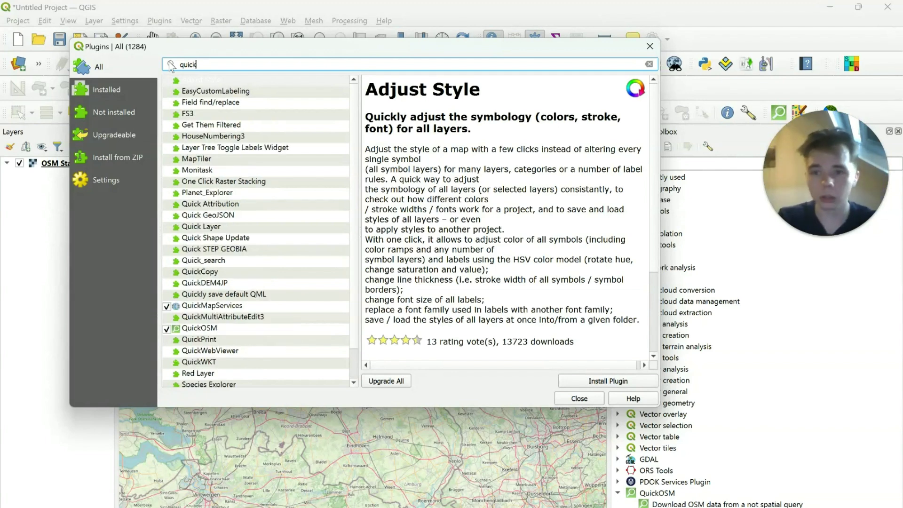
pyautogui.write('osm')
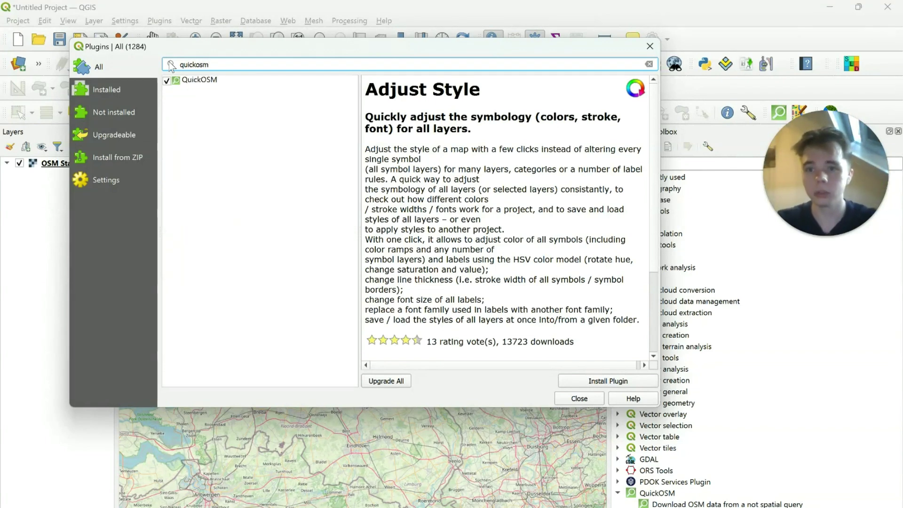
pyautogui.click(198, 79)
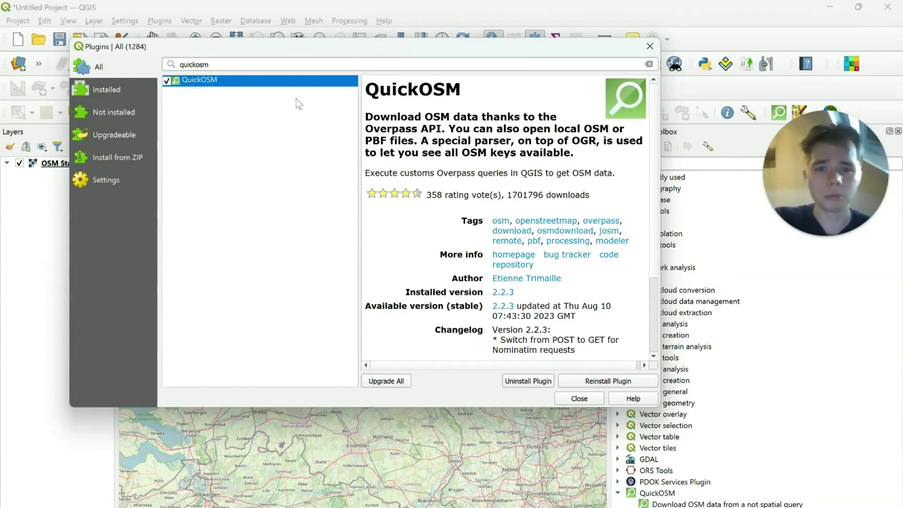
pyautogui.click(237, 61)
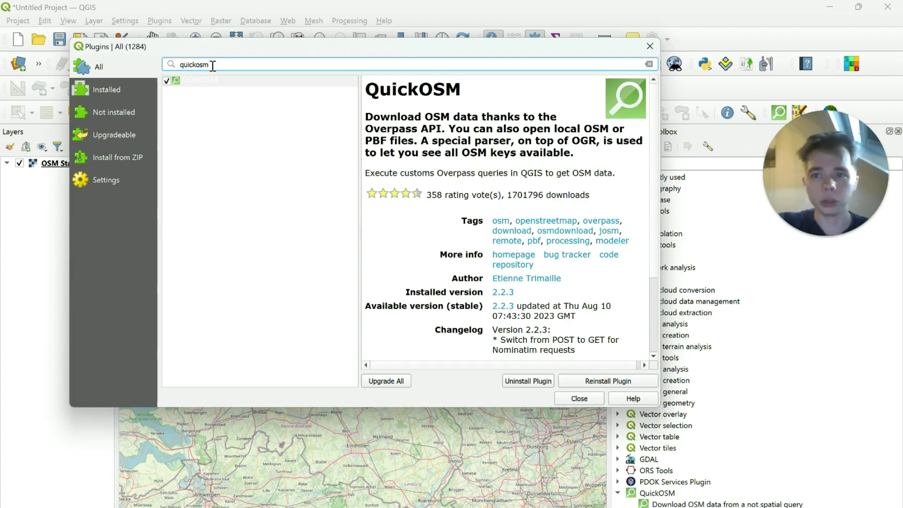
pyautogui.moveTo(212, 66); pyautogui.dragTo(159, 69)
pyautogui.write('qgis')
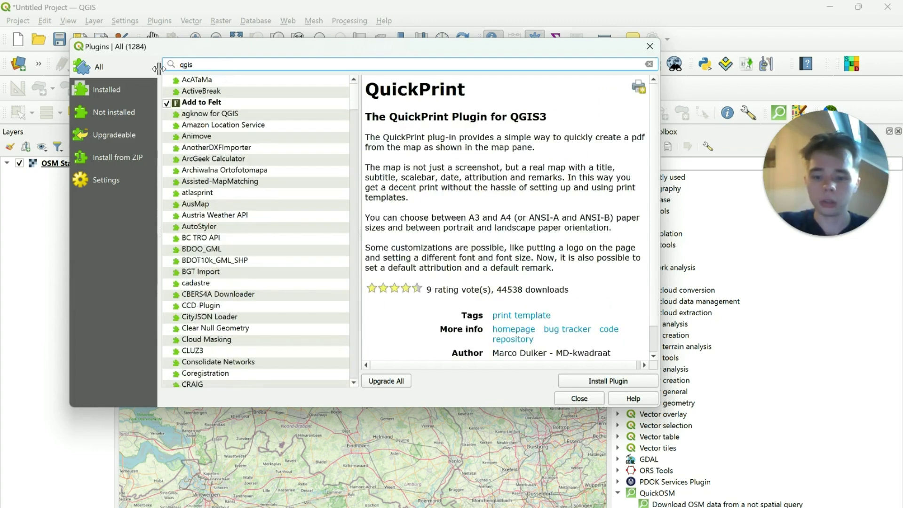
pyautogui.write('2thr')
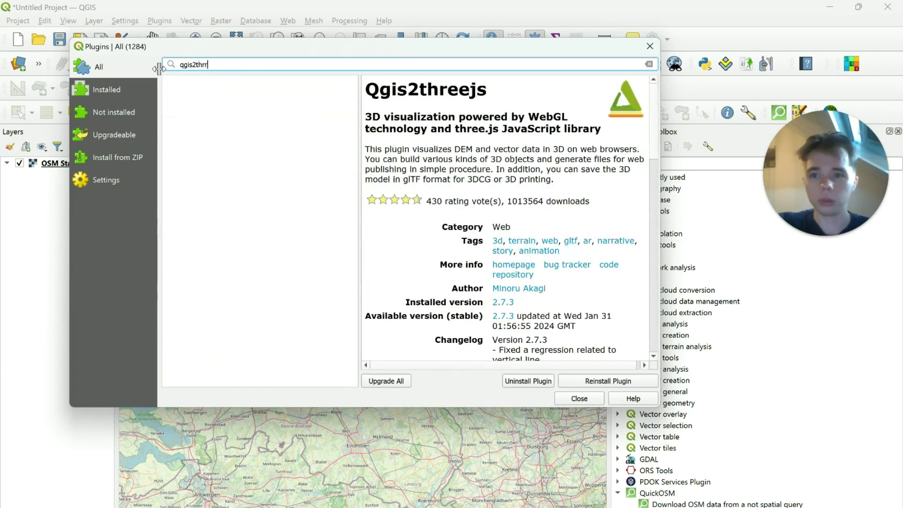
pyautogui.click(215, 83)
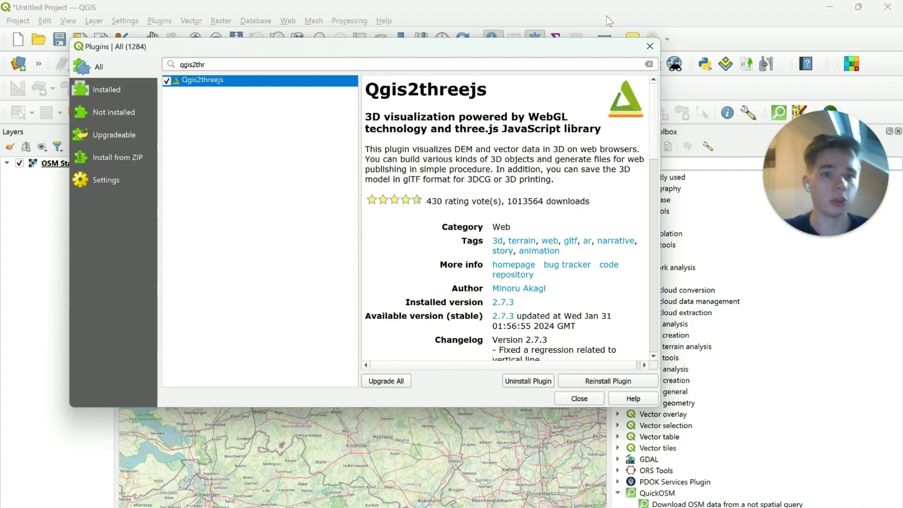
pyautogui.click(650, 47)
# - Zoom the map canvas to frame the Wall Street area of Lower Manhattan
pyautogui.scroll(-3, 437, 299)
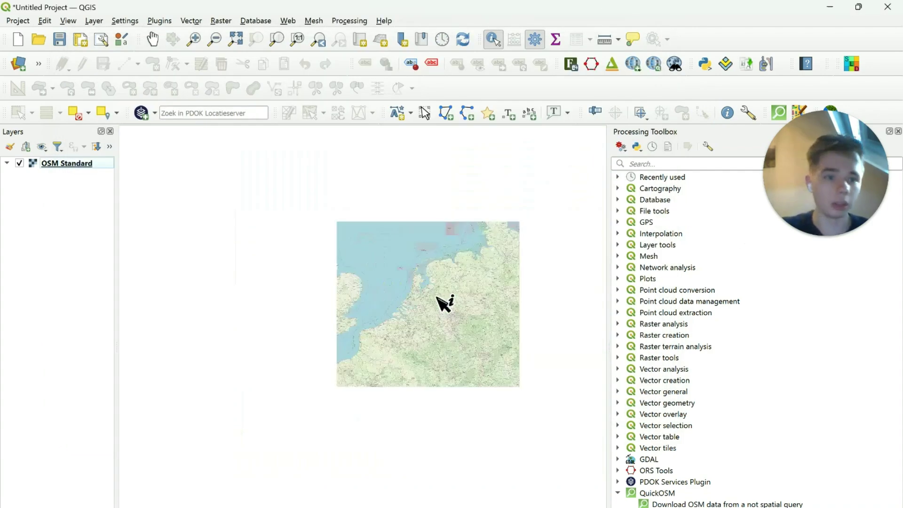
pyautogui.scroll(-5, 432, 288)
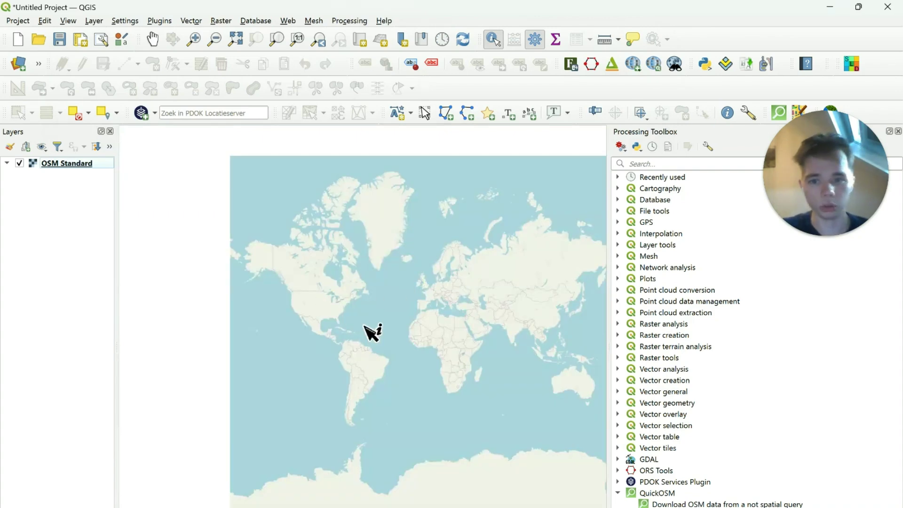
pyautogui.scroll(2, 313, 292)
pyautogui.scroll(3, 330, 297)
pyautogui.scroll(2, 372, 282)
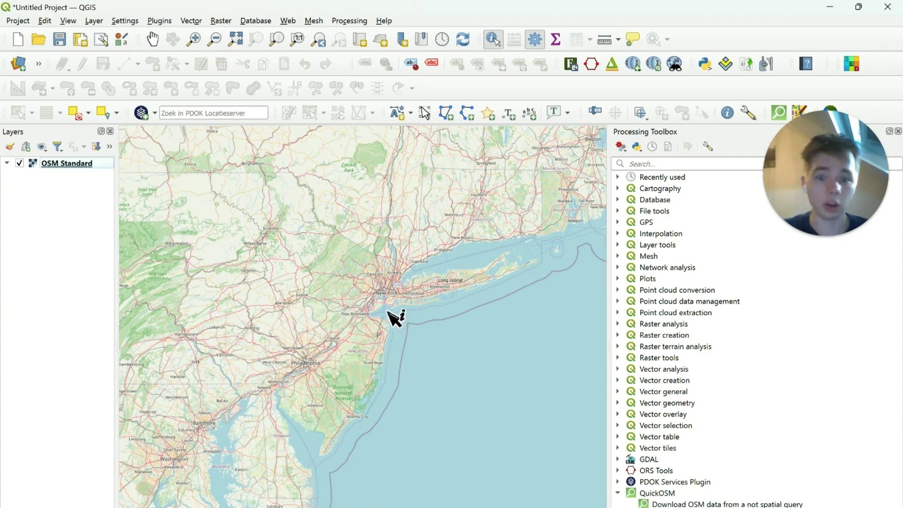
pyautogui.scroll(2, 385, 301)
pyautogui.scroll(1, 428, 294)
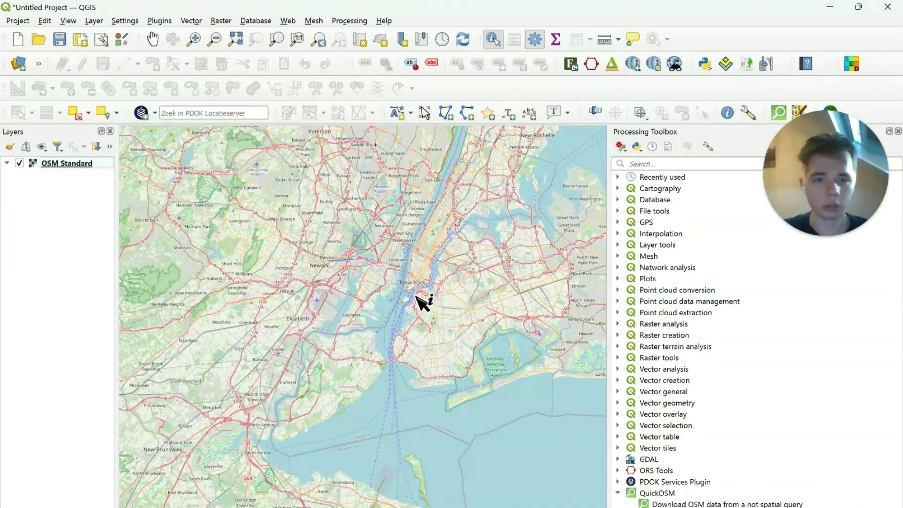
pyautogui.scroll(3, 420, 294)
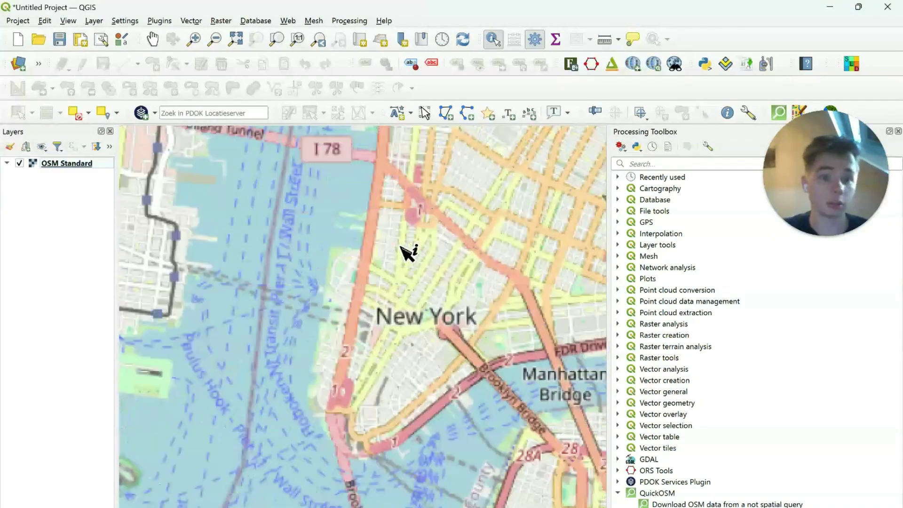
pyautogui.scroll(4, 409, 377)
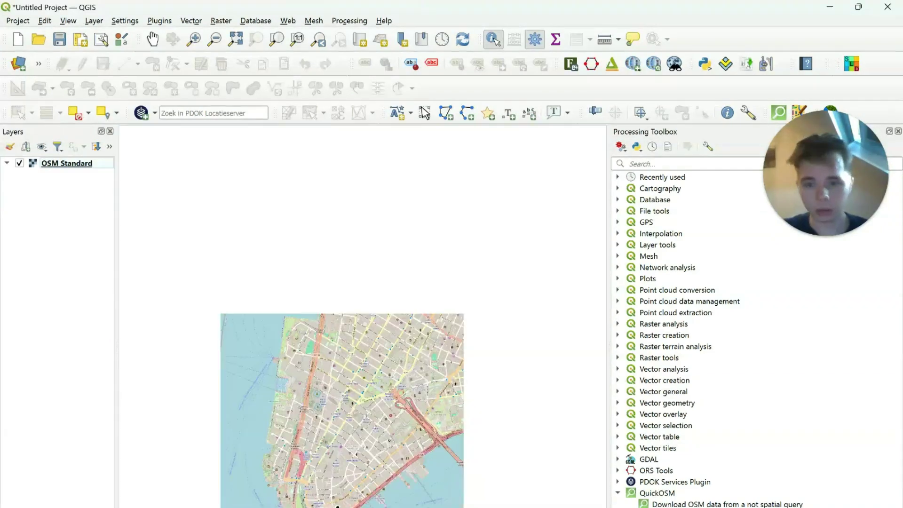
pyautogui.scroll(3, 428, 308)
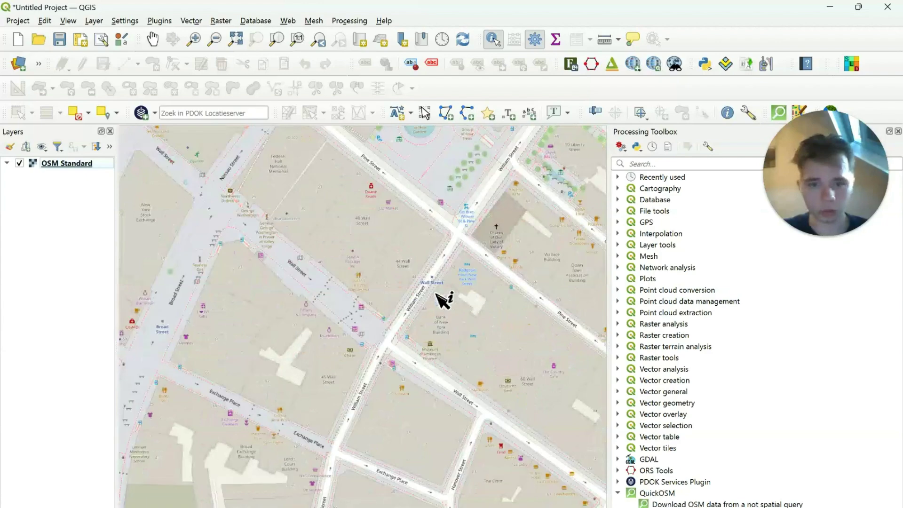
pyautogui.scroll(-1, 433, 289)
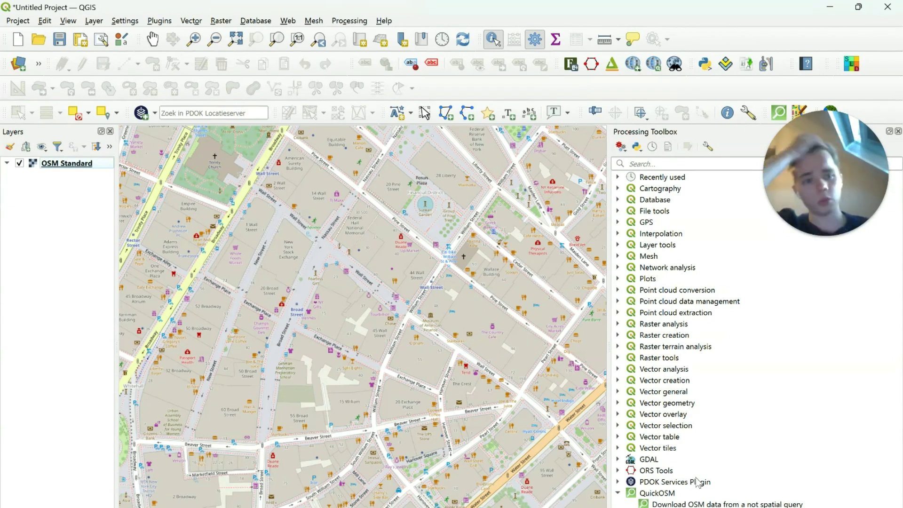
# - Open QuickOSM's extent download tool, enter key 'building', and take the extent from the canvas
pyautogui.doubleClick(706, 506)
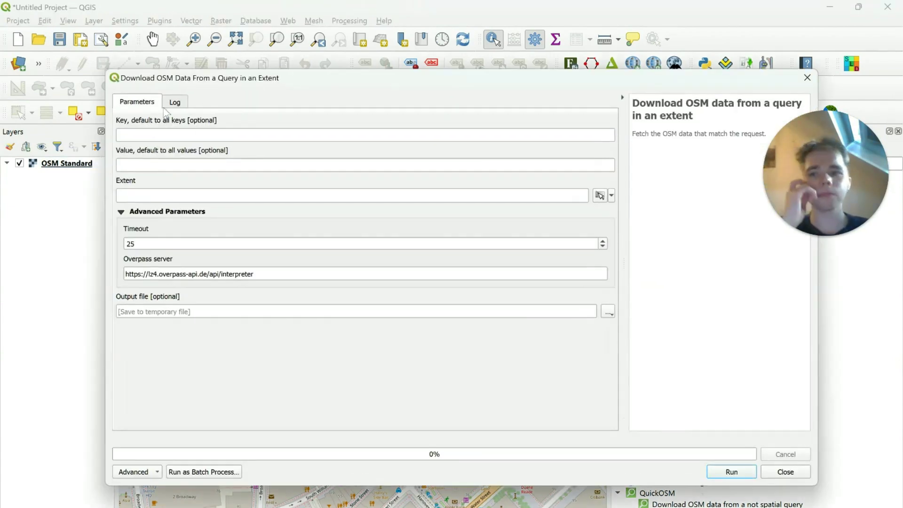
pyautogui.click(155, 135)
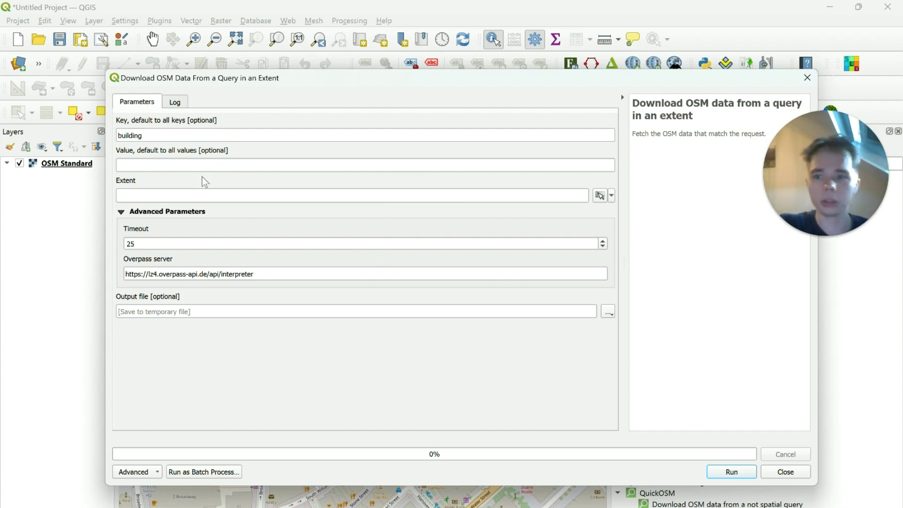
pyautogui.click(603, 199)
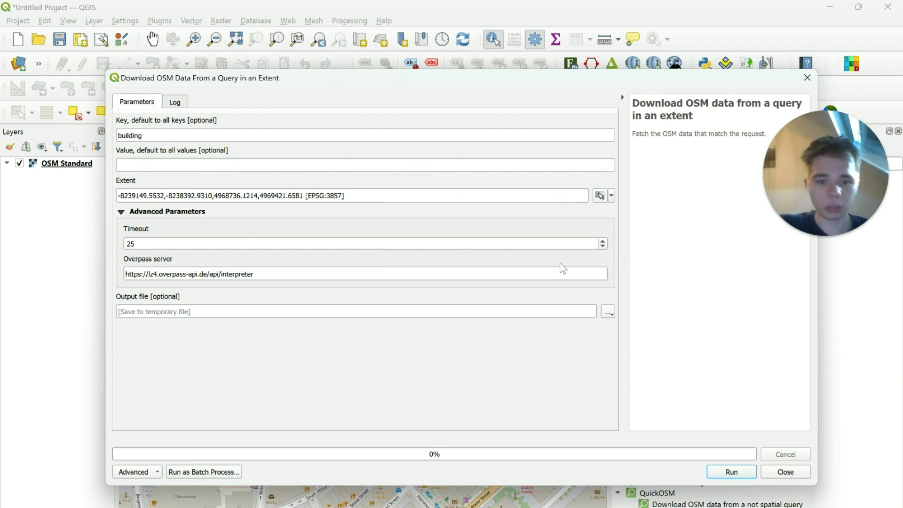
# - Draw the download extent around lower Manhattan on the map and run the query
pyautogui.click(611, 195)
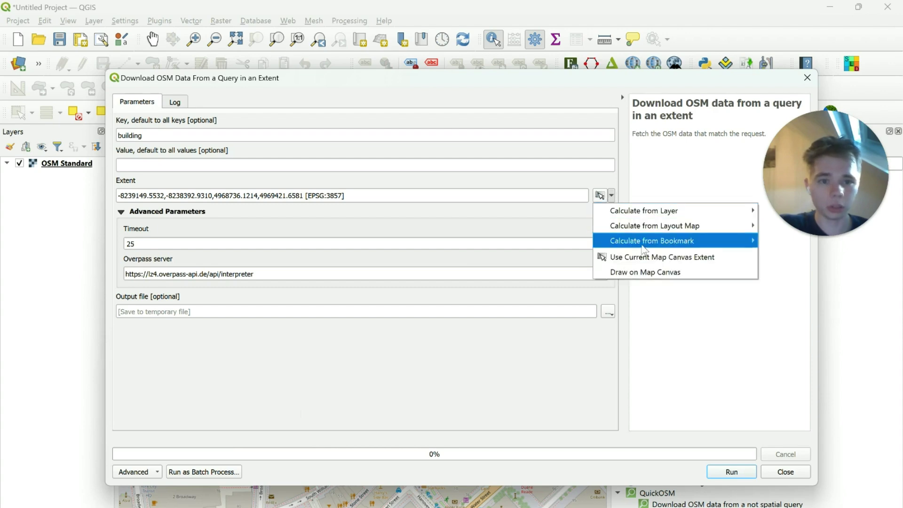
pyautogui.click(646, 272)
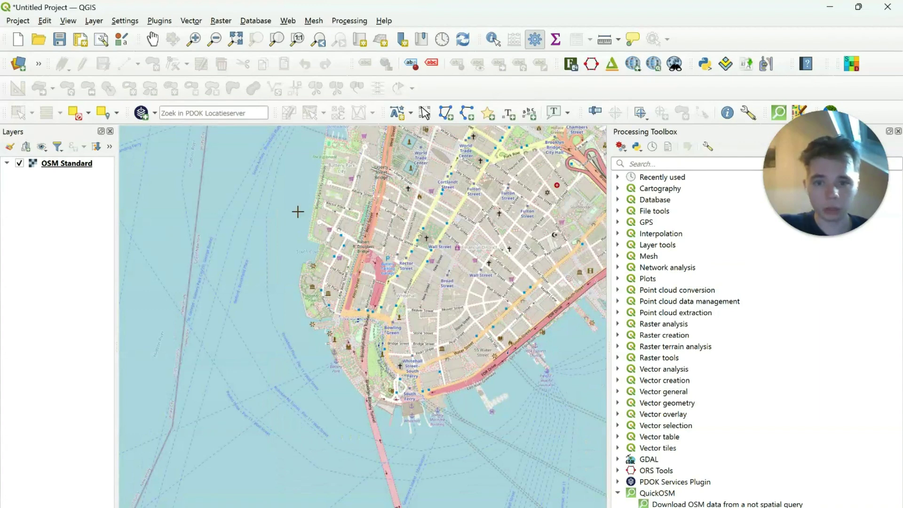
pyautogui.moveTo(269, 181)
pyautogui.mouseDown()
pyautogui.moveTo(560, 419)
pyautogui.moveTo(609, 427)
pyautogui.mouseUp()
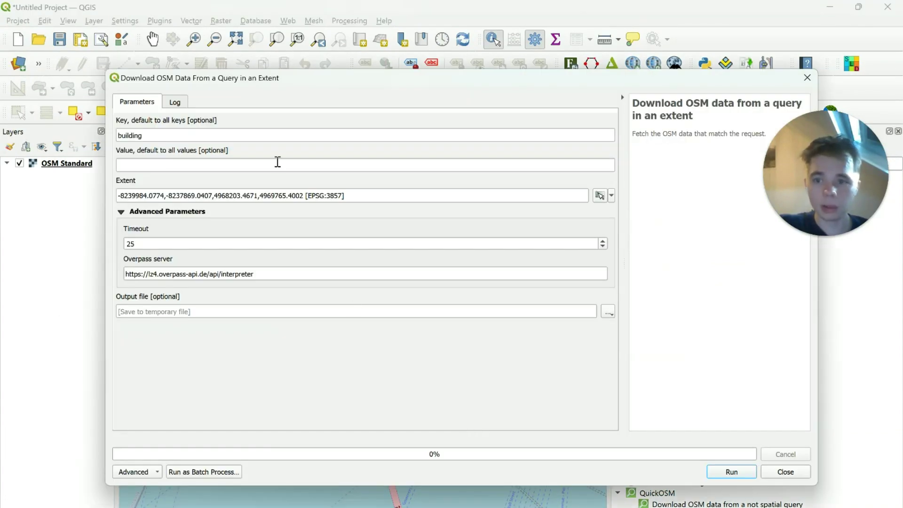
pyautogui.click(736, 473)
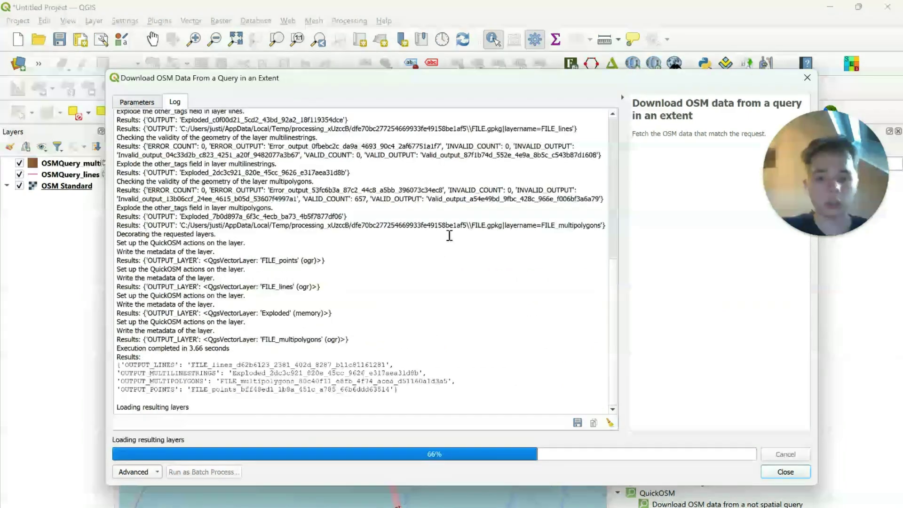
# - Close the finished QuickOSM dialog and zoom to review the downloaded building layers
pyautogui.click(807, 77)
pyautogui.scroll(-2, 470, 301)
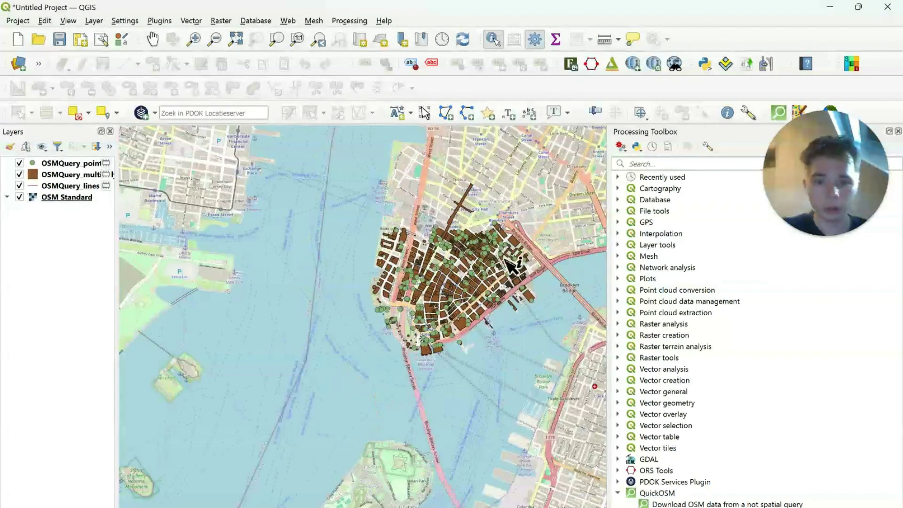
pyautogui.scroll(1, 460, 276)
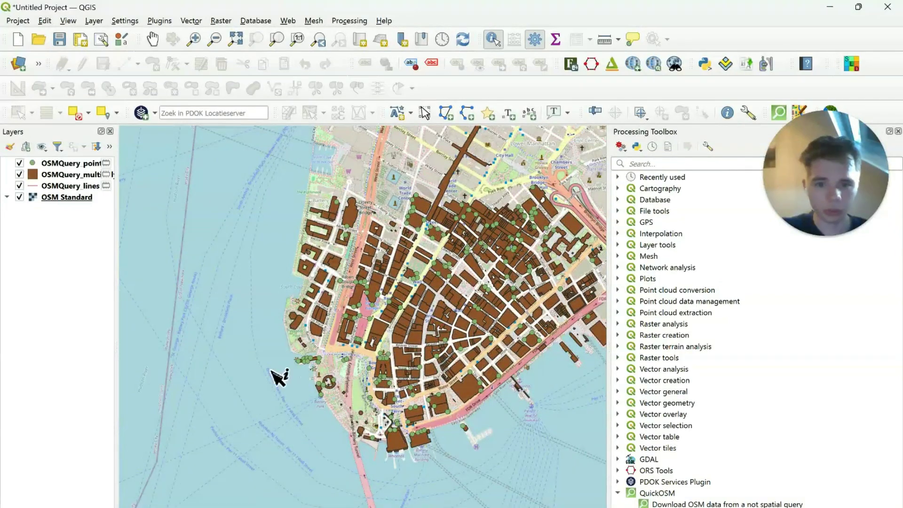
pyautogui.scroll(-1, 280, 376)
pyautogui.scroll(1, 381, 366)
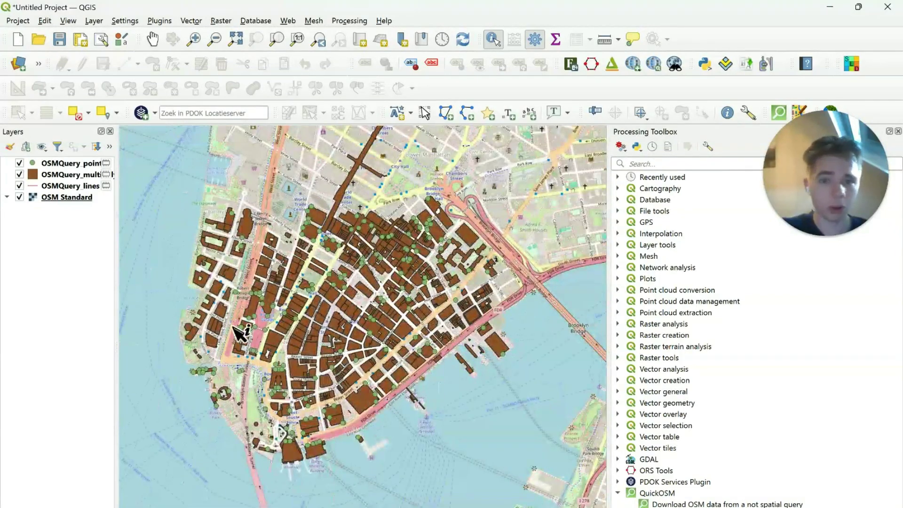
# - Remove the OSMQuery_points and OSMQuery_lines layers from the project
pyautogui.click(69, 163)
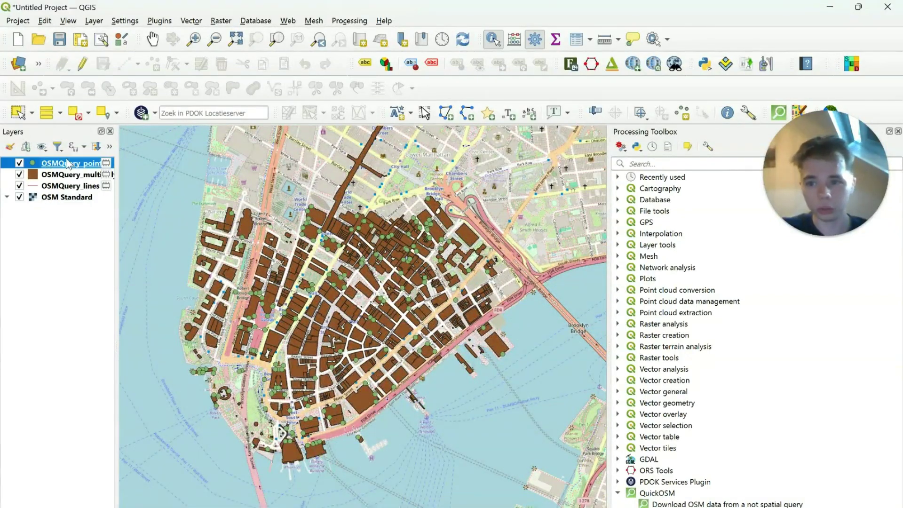
pyautogui.keyDown('ctrl'); pyautogui.click(60, 188); pyautogui.keyUp('ctrl')
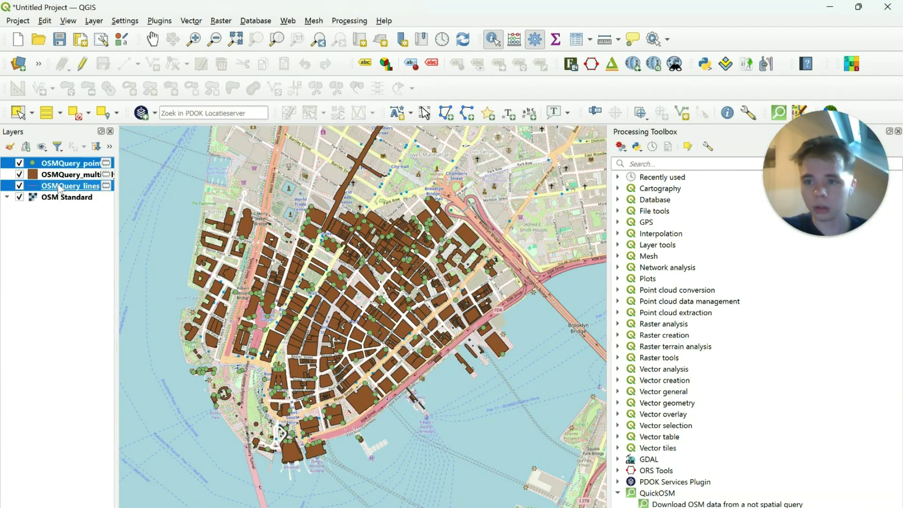
pyautogui.rightClick(63, 185)
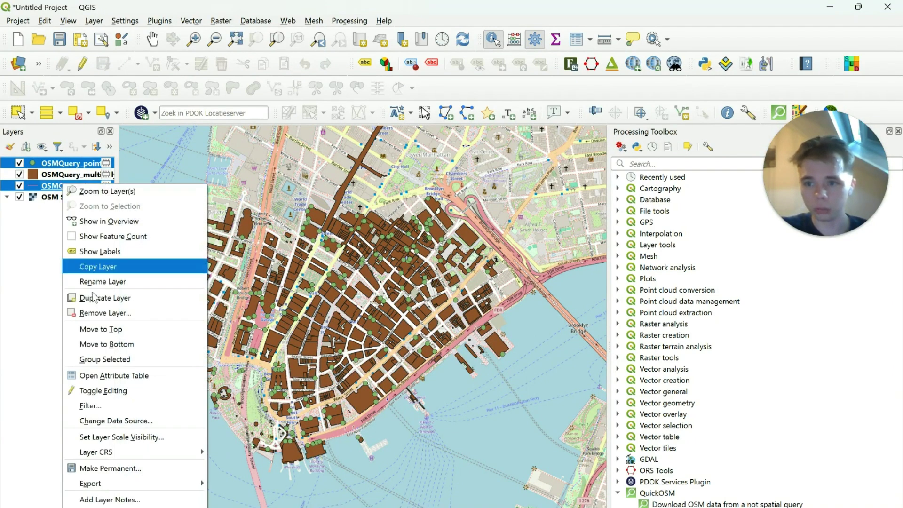
pyautogui.click(96, 311)
pyautogui.click(436, 315)
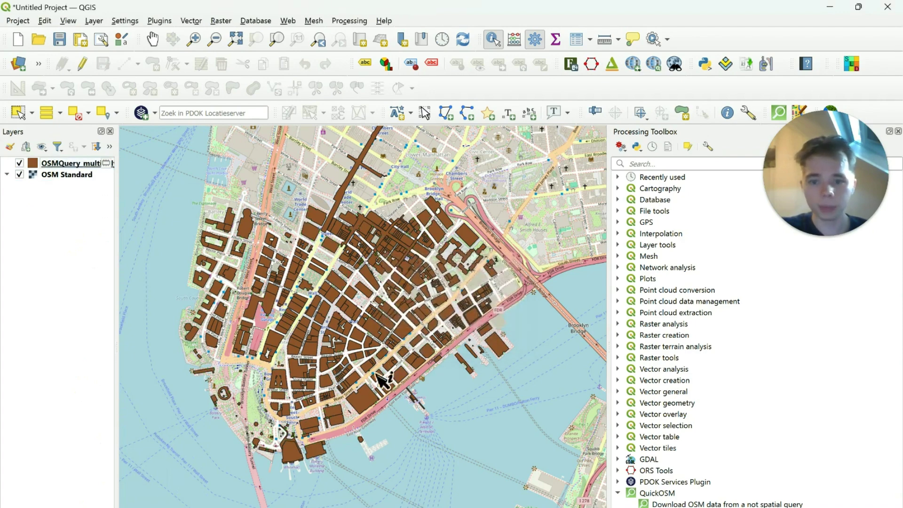
pyautogui.scroll(-2, 349, 389)
pyautogui.scroll(2, 349, 389)
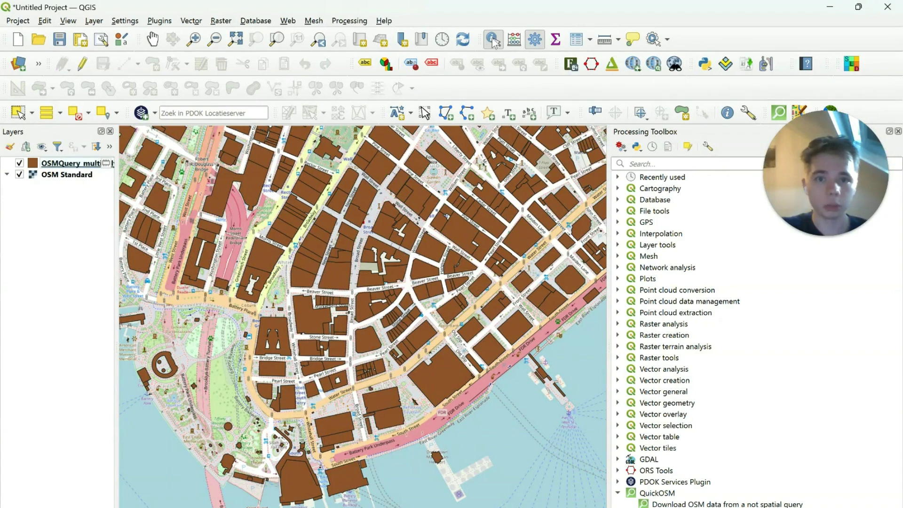
pyautogui.click(431, 275)
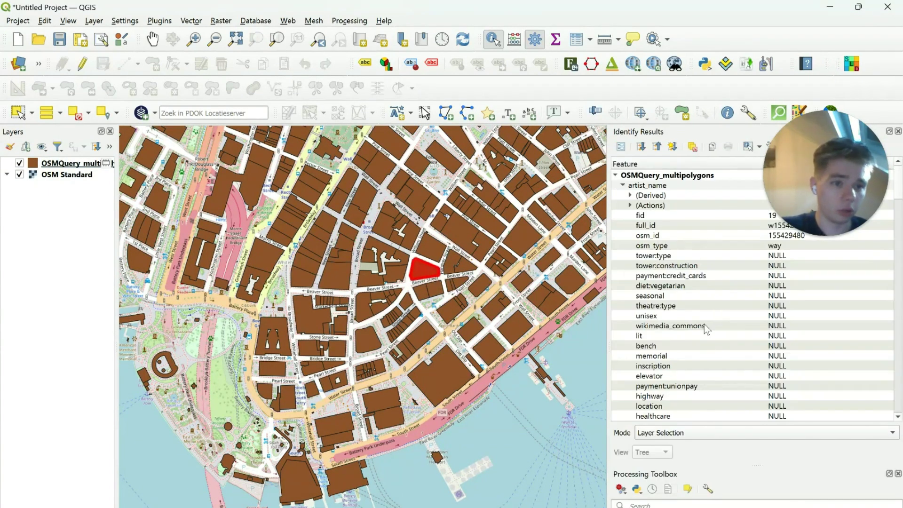
pyautogui.scroll(-10, 706, 329)
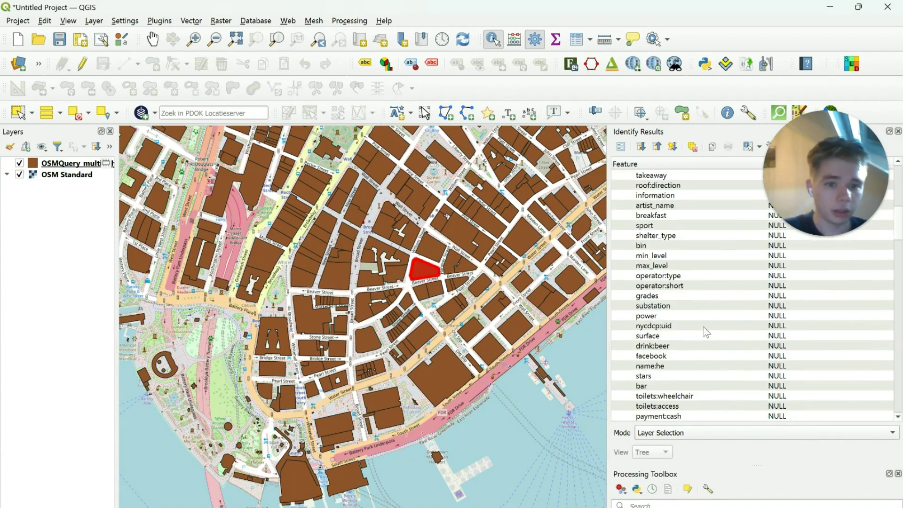
pyautogui.scroll(-15, 706, 332)
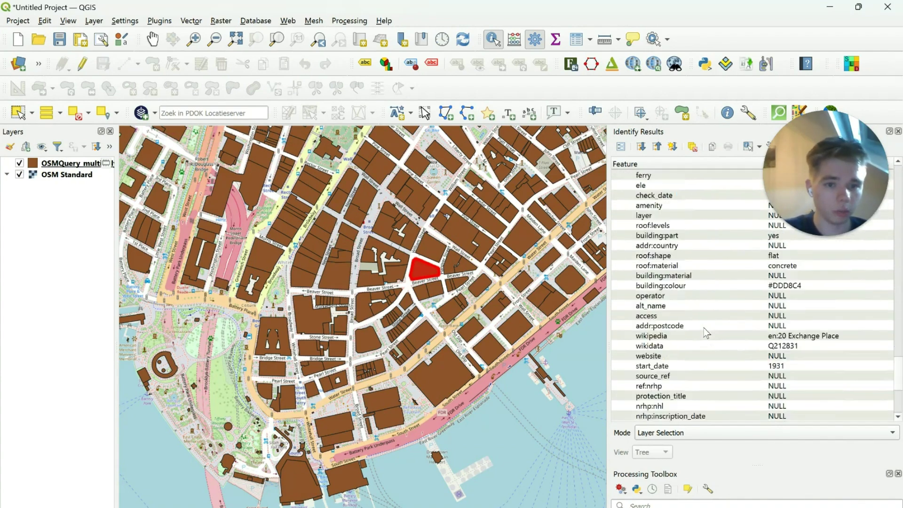
pyautogui.scroll(-4, 707, 333)
pyautogui.scroll(4, 707, 332)
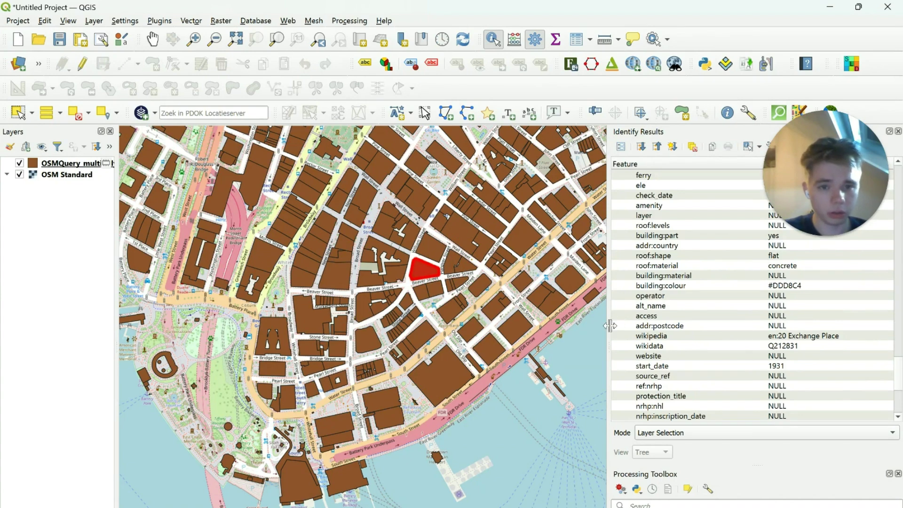
pyautogui.moveTo(610, 325); pyautogui.dragTo(500, 325)
pyautogui.scroll(-5, 662, 326)
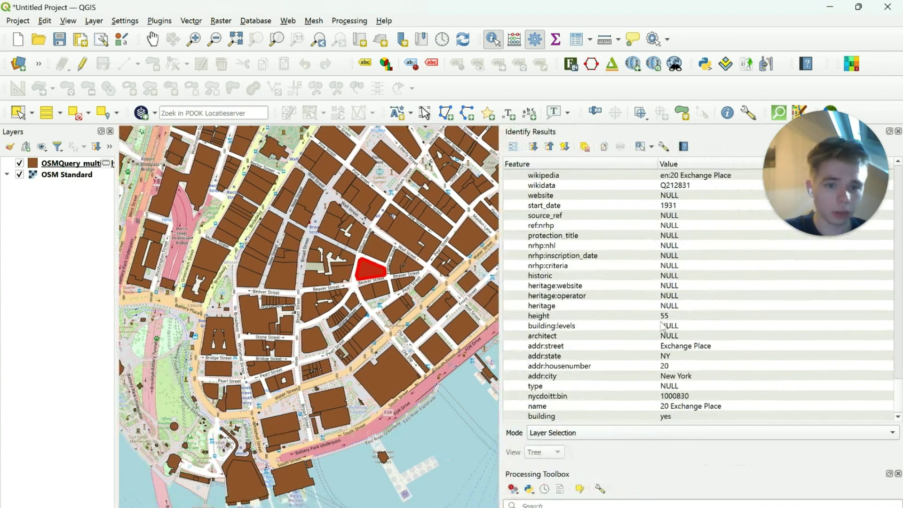
pyautogui.click(665, 318)
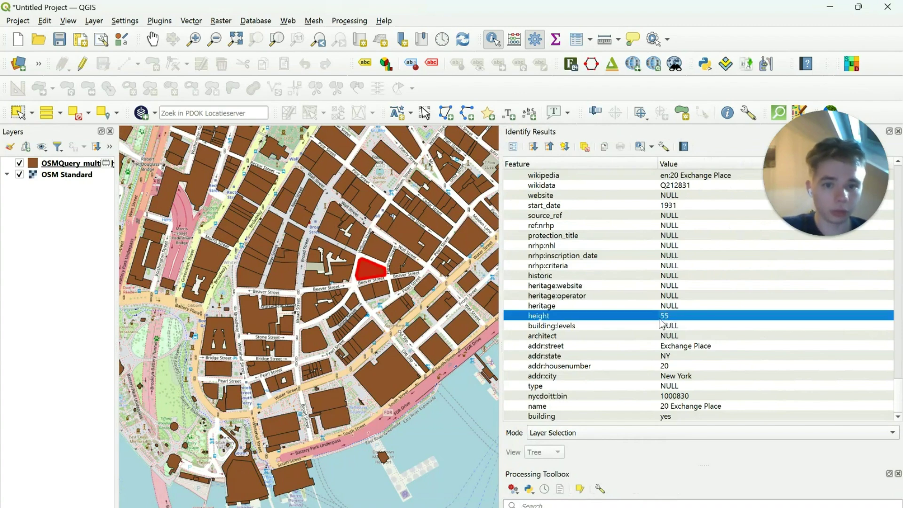
pyautogui.click(292, 282)
pyautogui.scroll(-10, 676, 299)
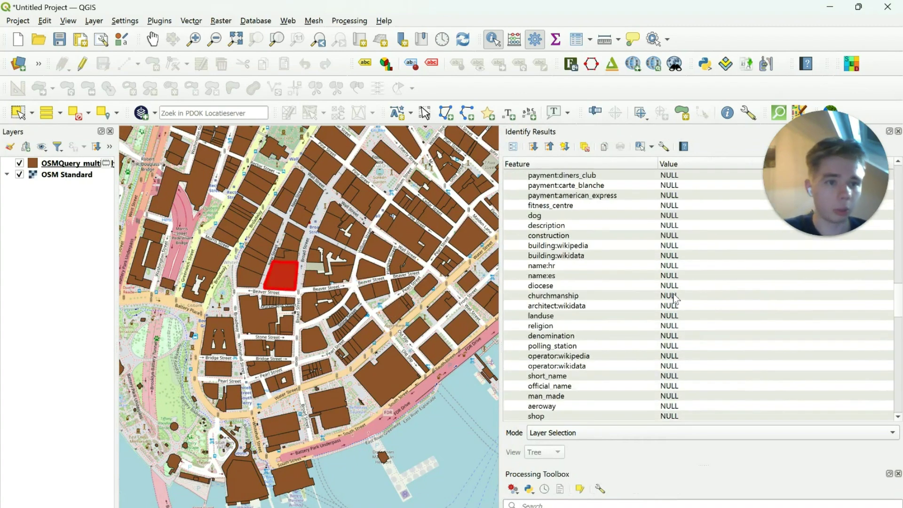
pyautogui.scroll(-8, 676, 299)
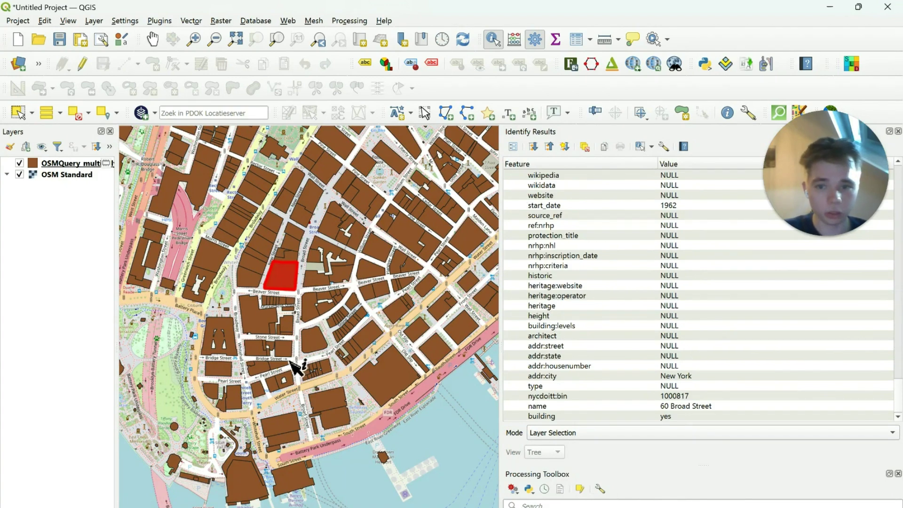
pyautogui.click(340, 403)
pyautogui.scroll(-15, 645, 334)
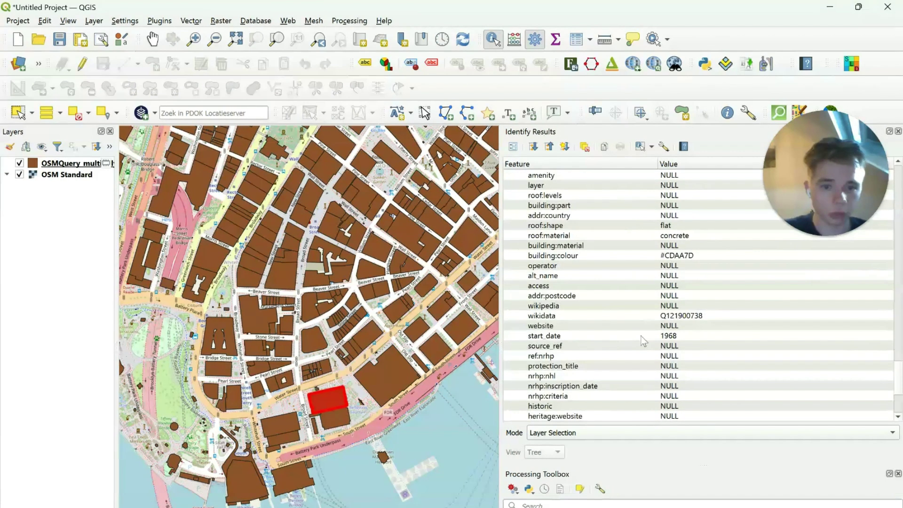
pyautogui.scroll(-5, 611, 334)
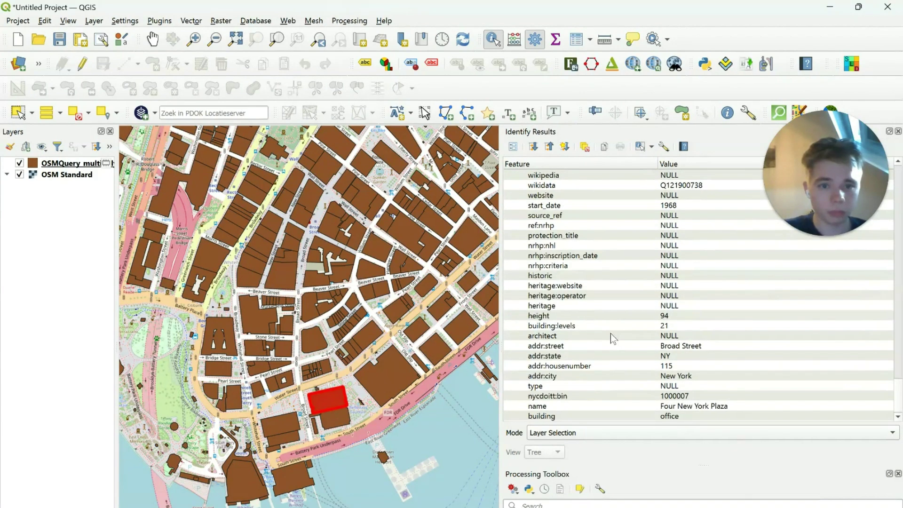
pyautogui.click(619, 319)
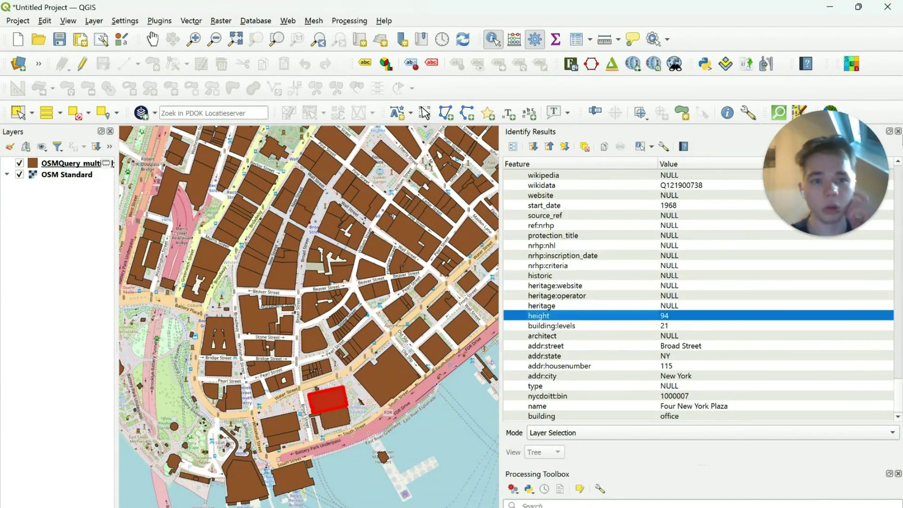
pyautogui.click(899, 133)
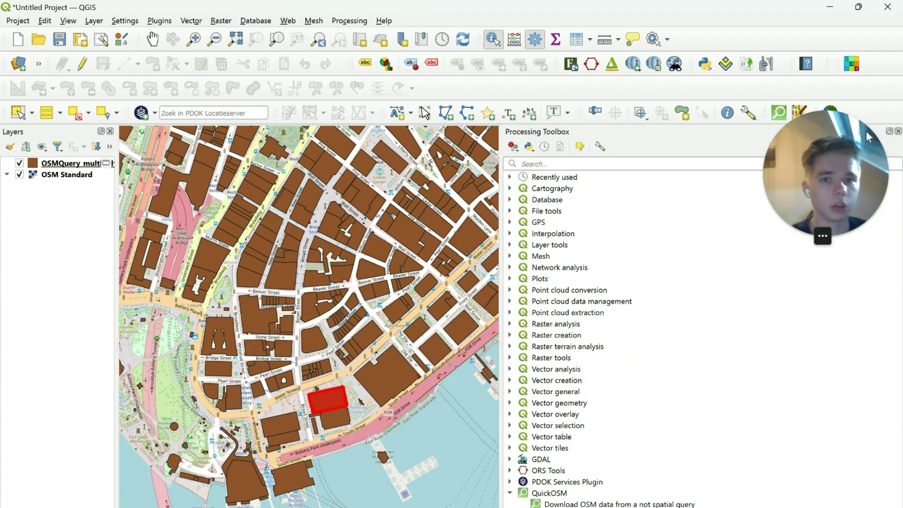
# - Hide the Processing Toolbox, open Qgis2threejs Exporter full-screen, and orbit the 3D map
pyautogui.click(898, 132)
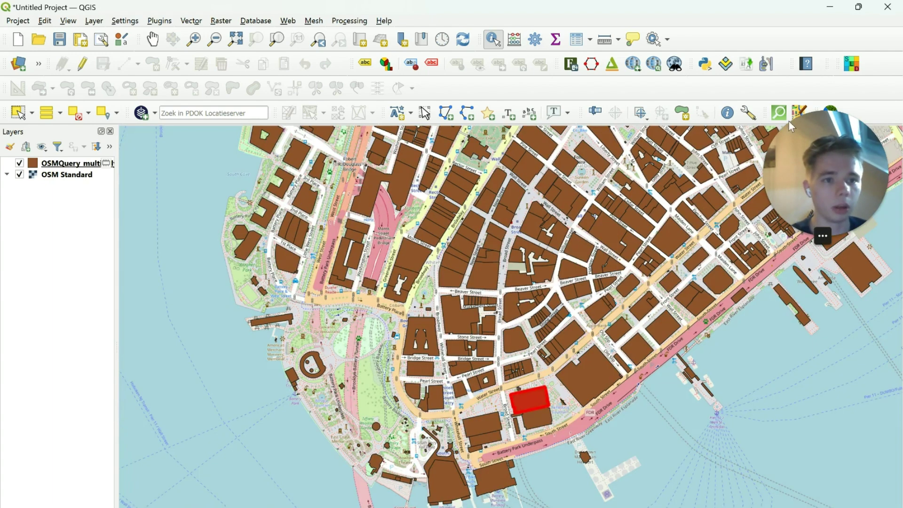
pyautogui.click(612, 64)
pyautogui.click(612, 83)
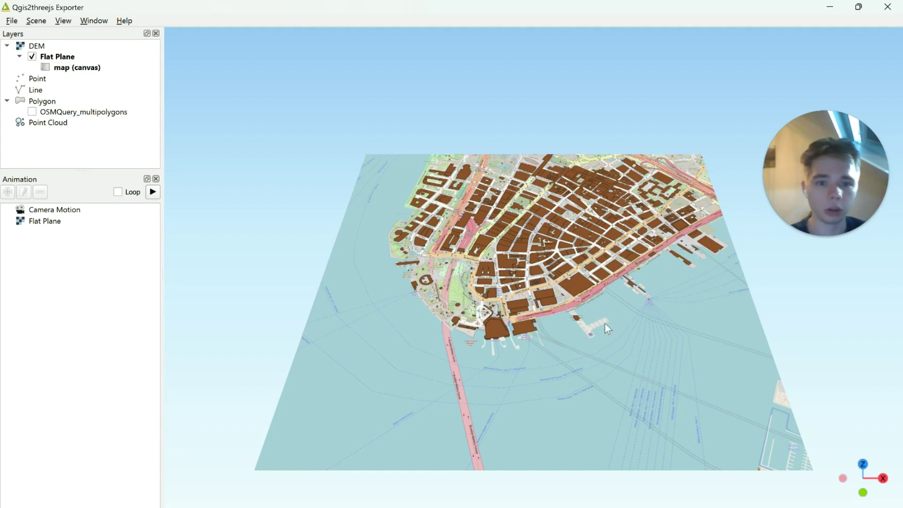
pyautogui.moveTo(592, 327); pyautogui.dragTo(629, 351)
pyautogui.moveTo(561, 345); pyautogui.dragTo(683, 292)
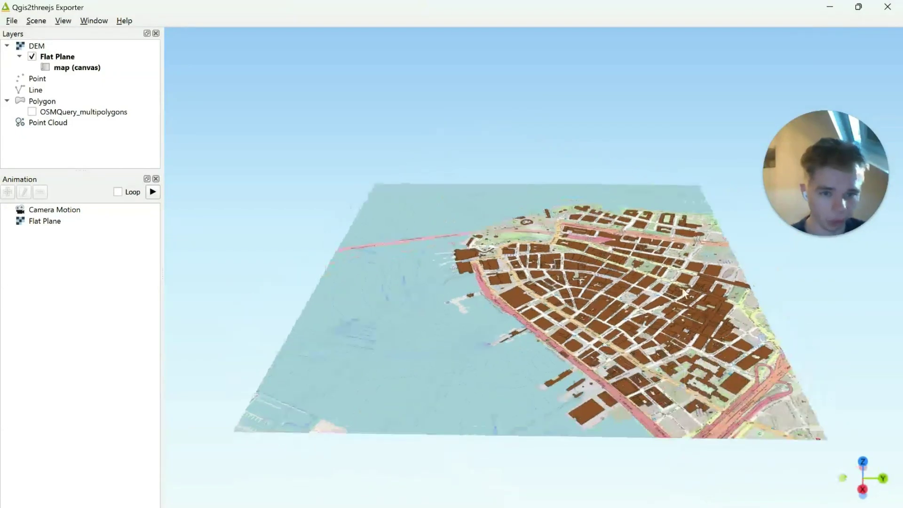
pyautogui.moveTo(555, 316); pyautogui.dragTo(419, 351)
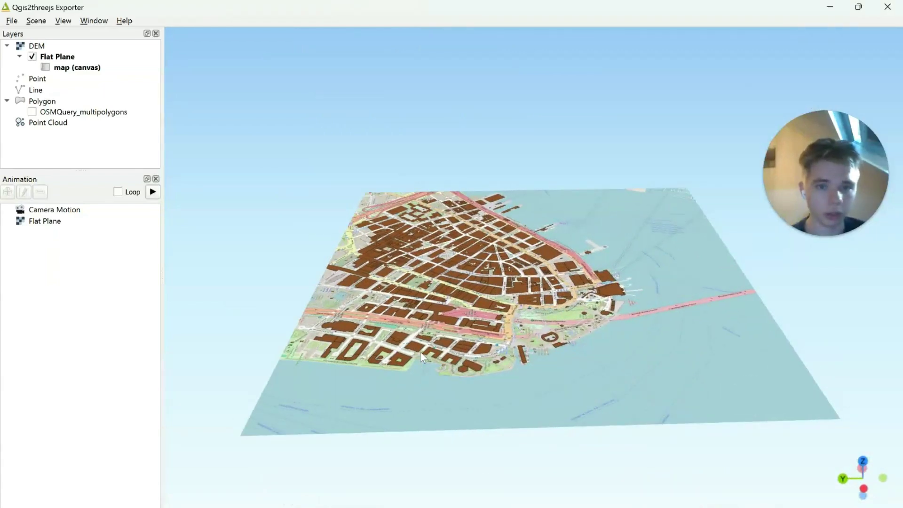
pyautogui.scroll(8, 514, 317)
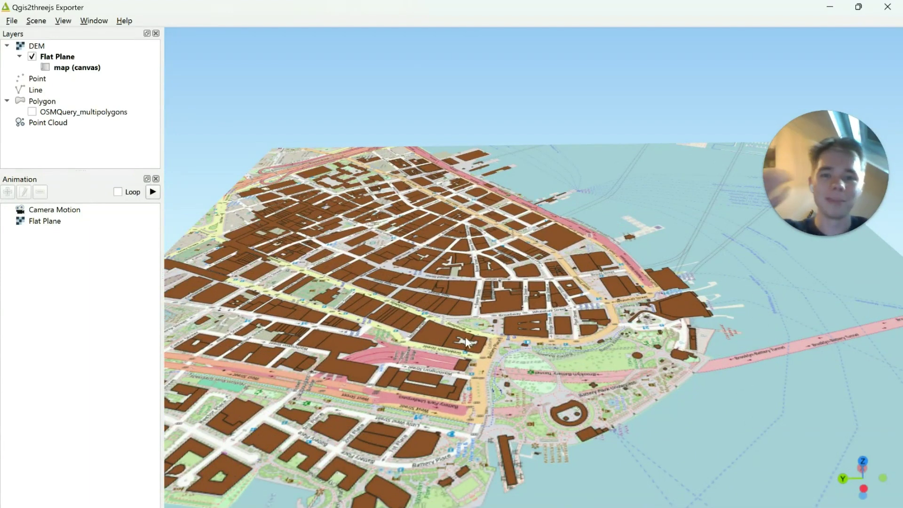
# - Enable the OSMQuery_multipolygons layer under Polygon in the 3D scene
pyautogui.click(33, 112)
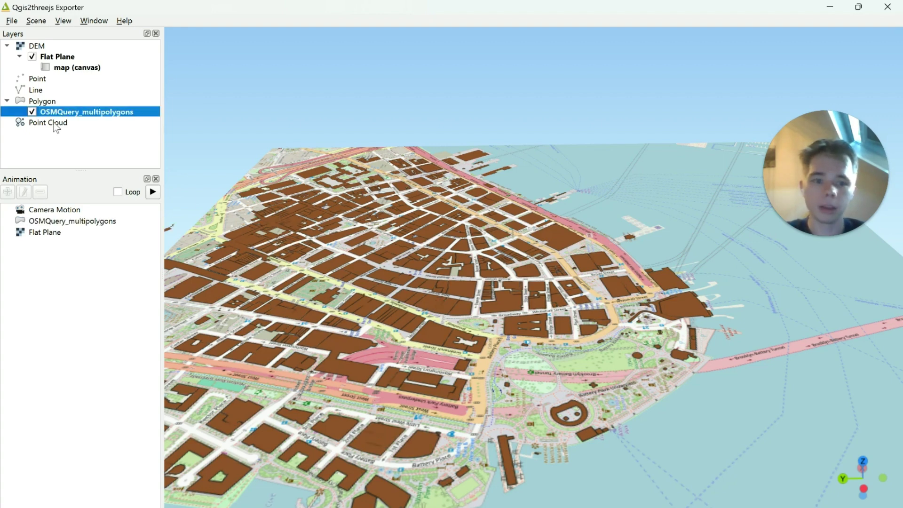
pyautogui.scroll(-3, 577, 330)
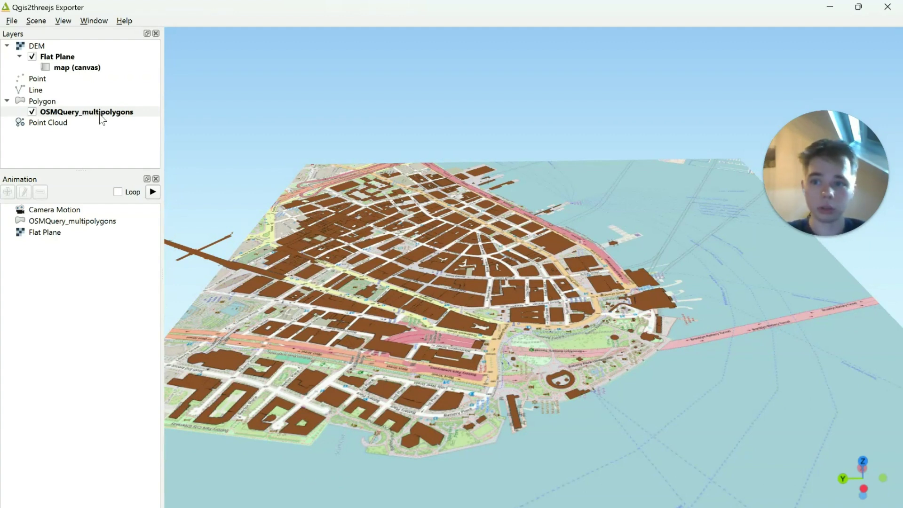
pyautogui.rightClick(100, 118)
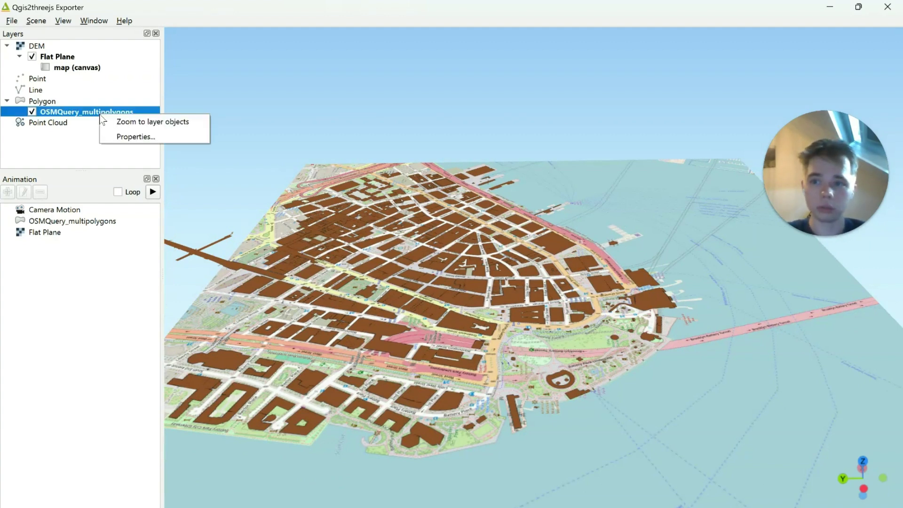
# - Set the building layer's type to Extruded with height 24.3 and apply it
pyautogui.click(126, 132)
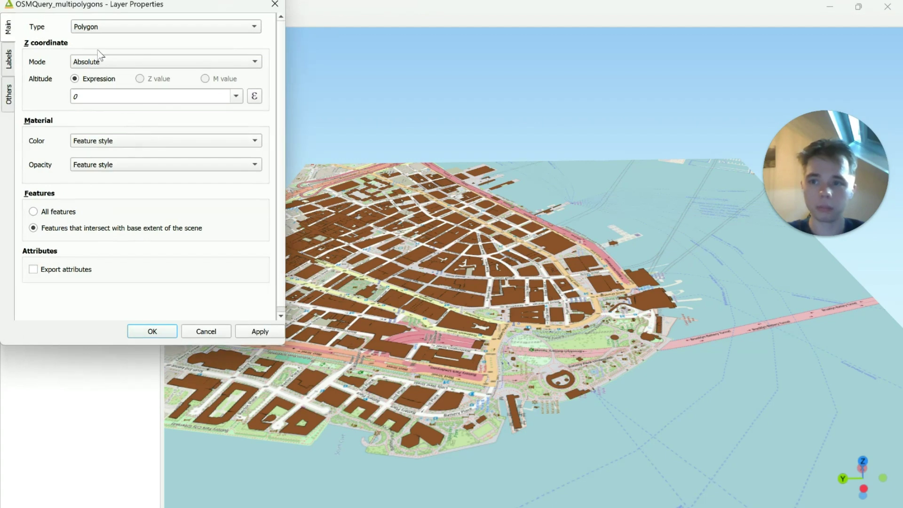
pyautogui.click(115, 63)
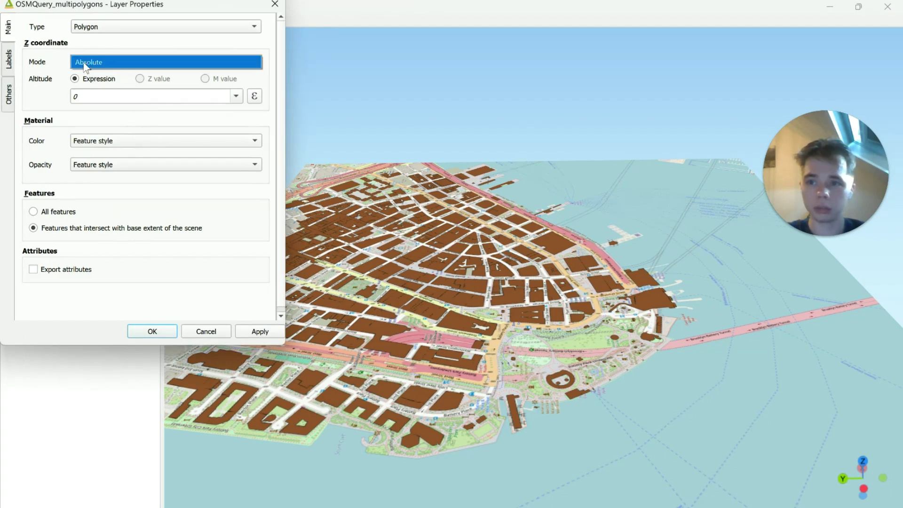
pyautogui.click(96, 30)
pyautogui.click(106, 41)
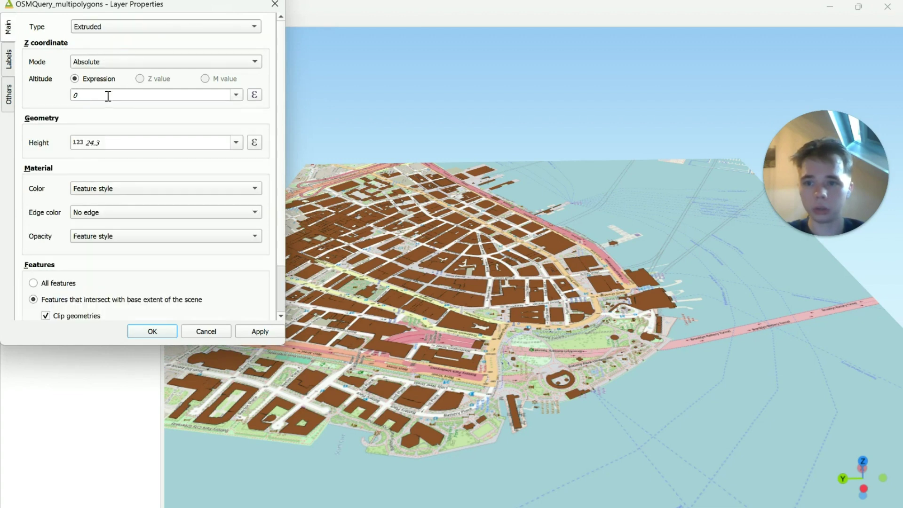
pyautogui.click(236, 142)
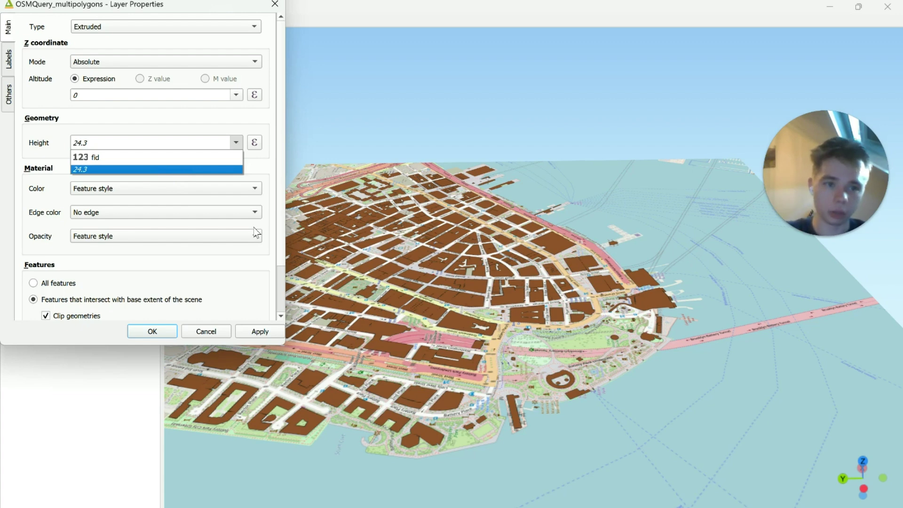
pyautogui.click(109, 171)
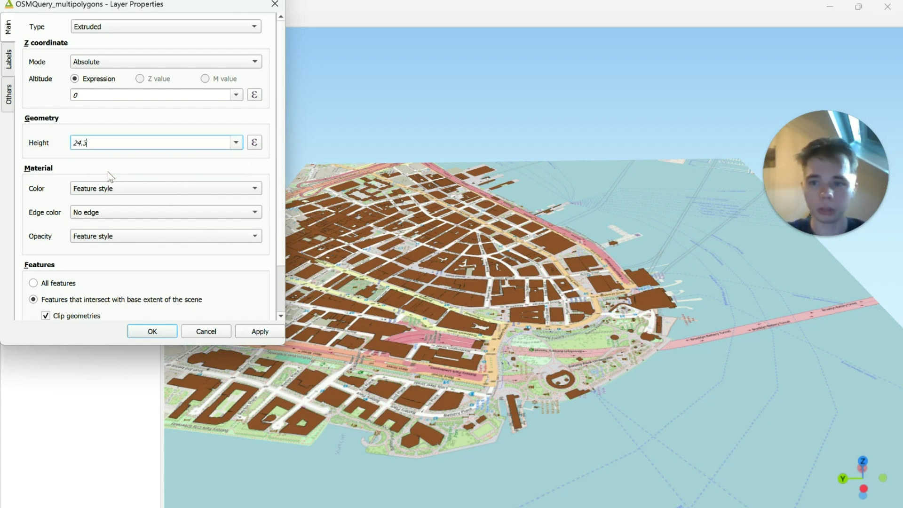
pyautogui.click(258, 331)
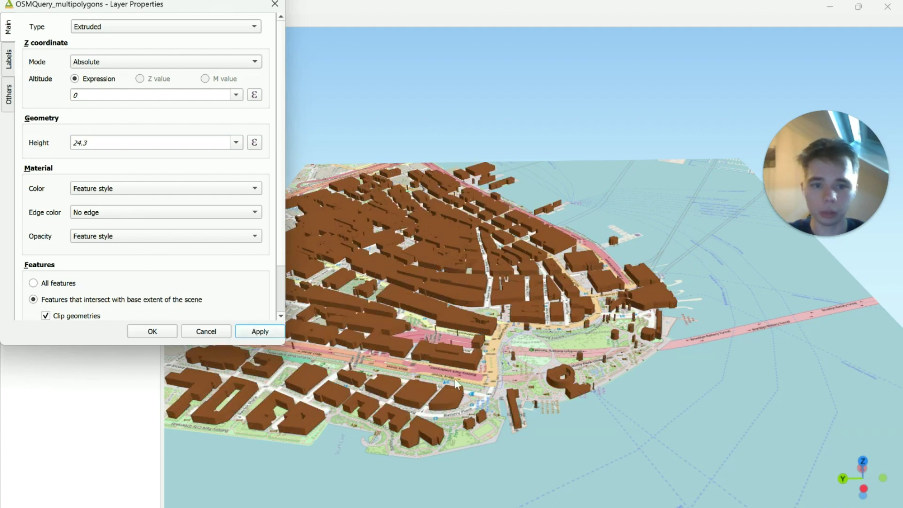
pyautogui.click(276, 4)
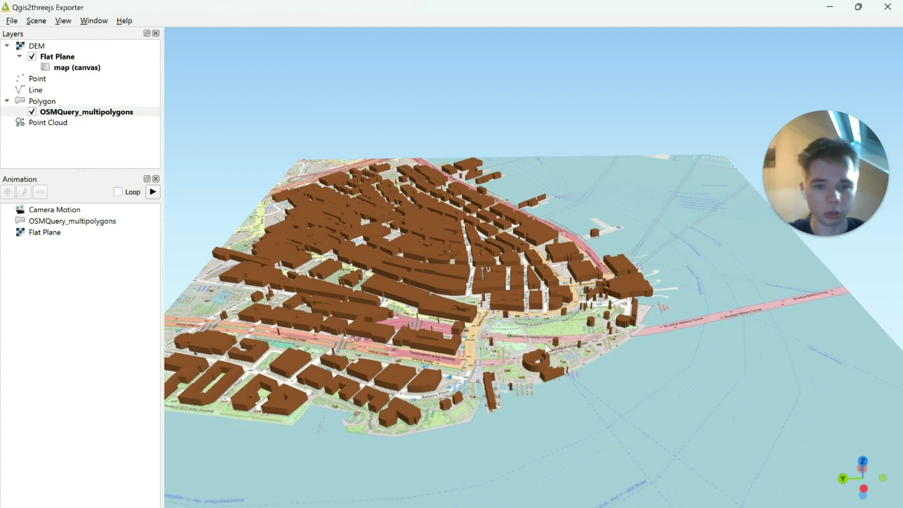
pyautogui.scroll(5, 597, 295)
pyautogui.scroll(2, 630, 309)
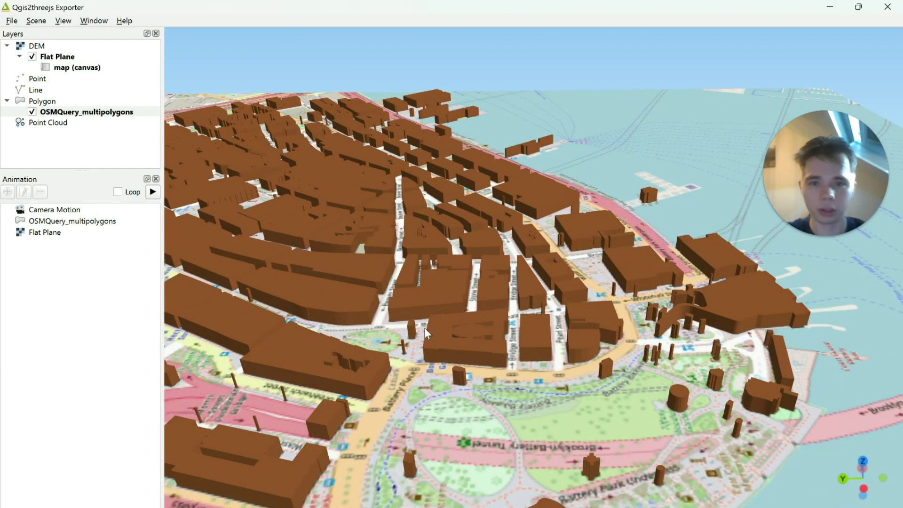
pyautogui.scroll(-5, 425, 327)
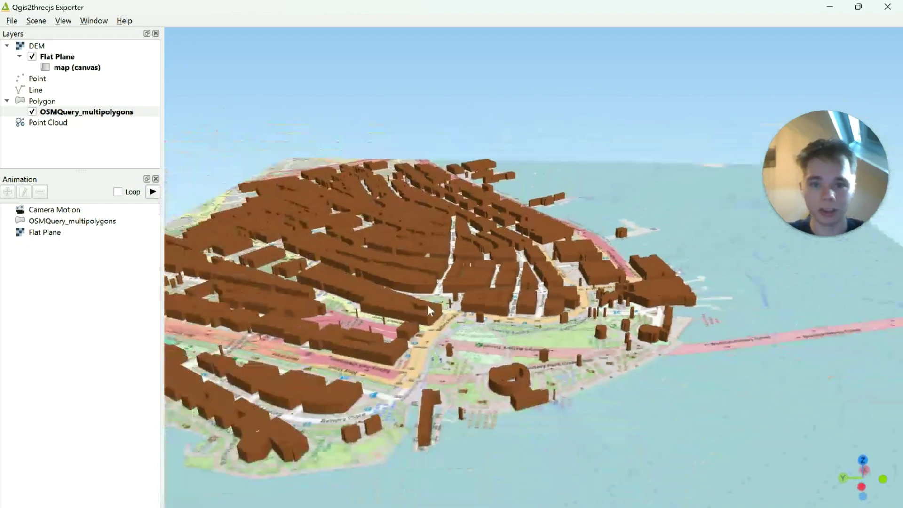
# - Minimize the exporter and open the Processing Toolbox in the main QGIS window
pyautogui.click(830, 6)
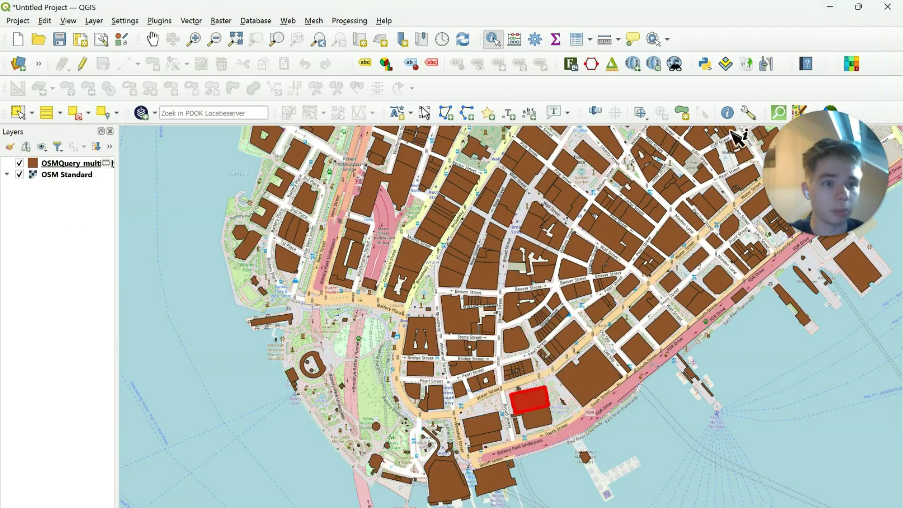
pyautogui.moveTo(811, 175); pyautogui.dragTo(729, 261)
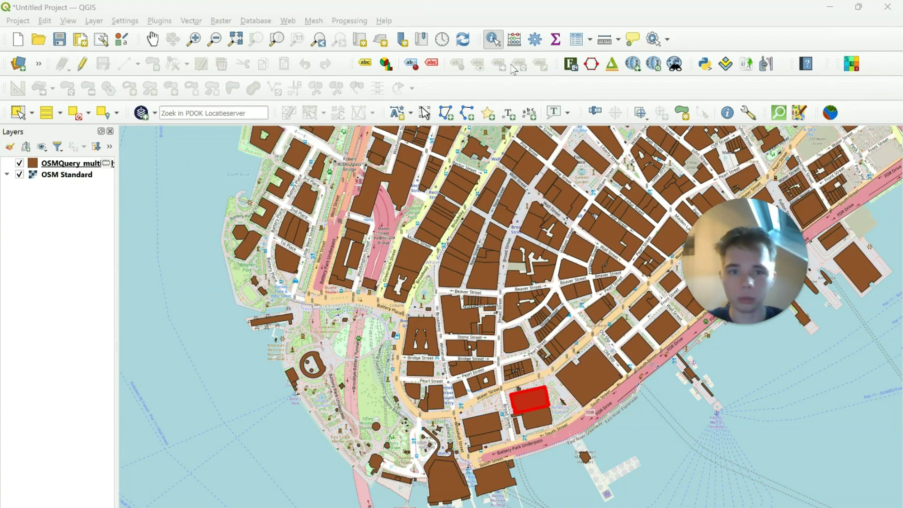
pyautogui.click(535, 39)
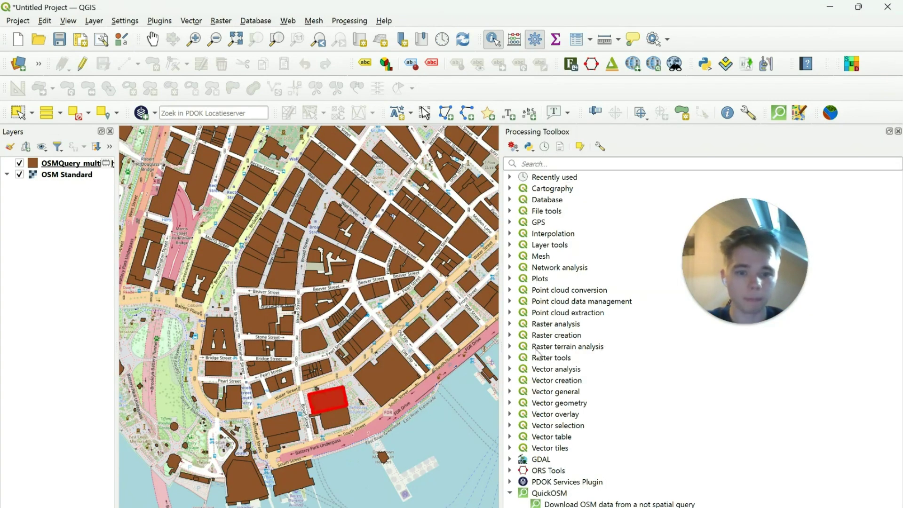
# - Browse the Vector general, analysis, creation, overlay, selection and geometry algorithm groups
pyautogui.click(512, 393)
pyautogui.scroll(-5, 572, 397)
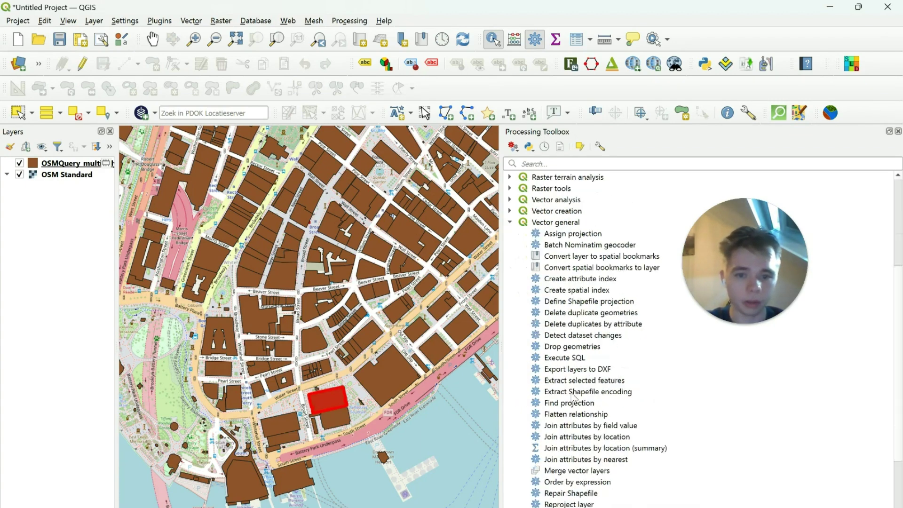
pyautogui.scroll(-1, 573, 397)
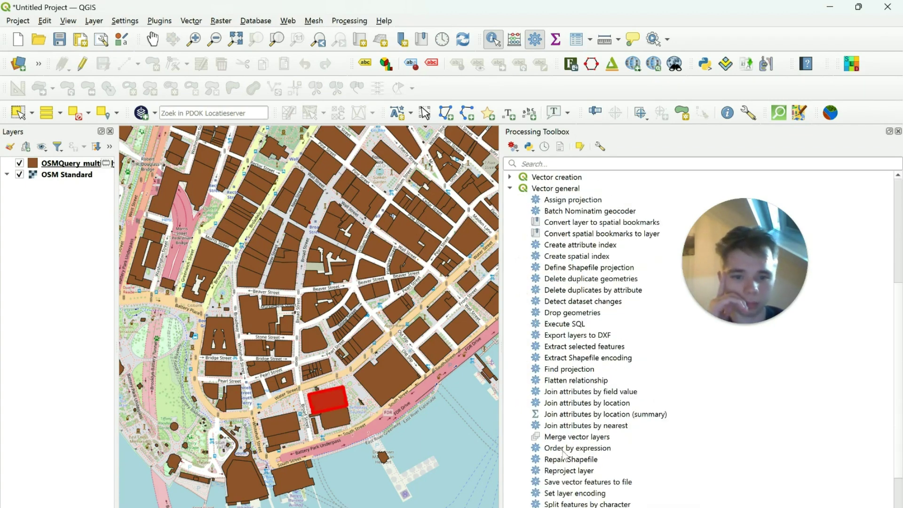
pyautogui.scroll(-1, 584, 398)
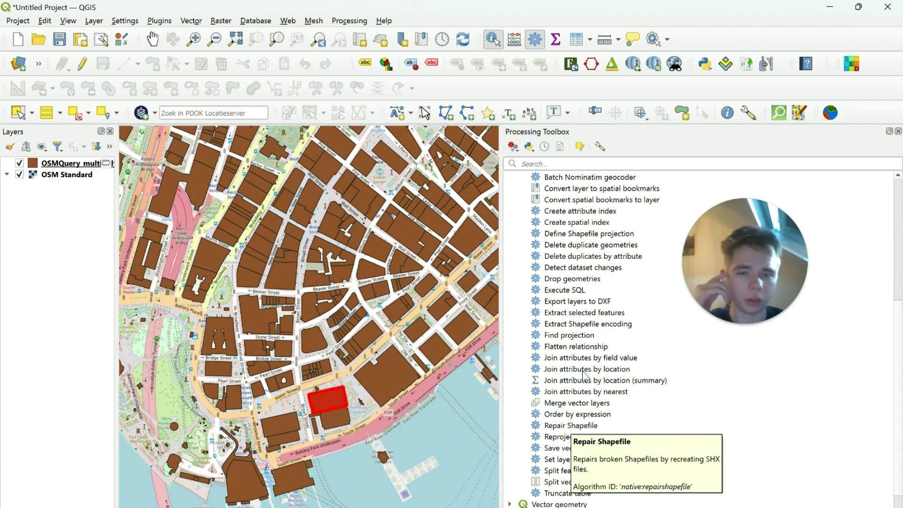
pyautogui.scroll(2, 574, 414)
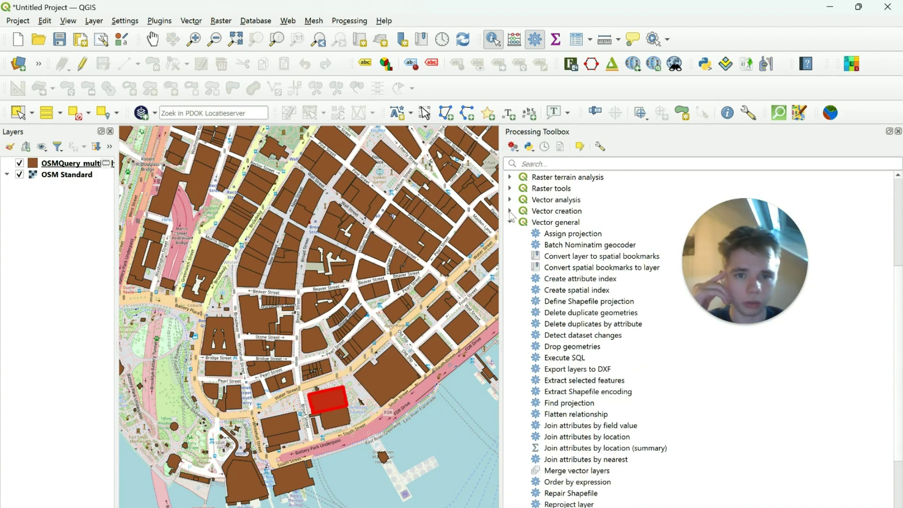
pyautogui.click(511, 201)
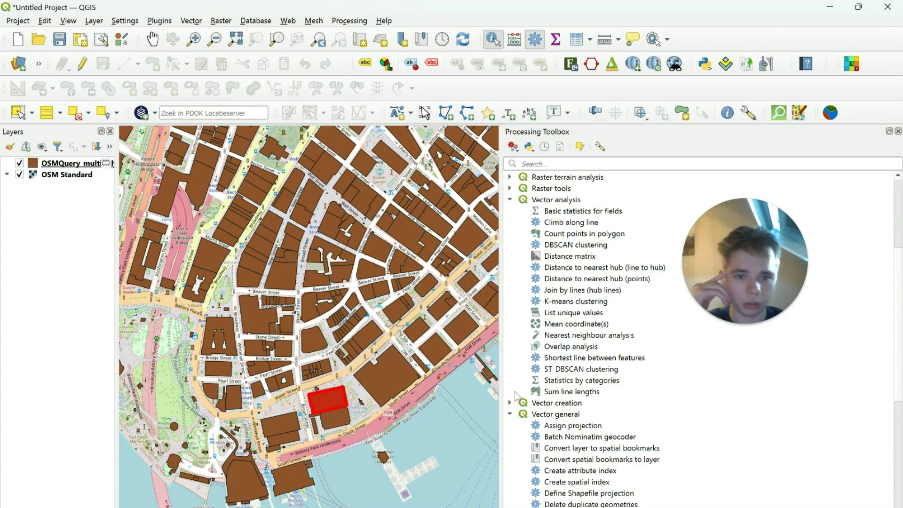
pyautogui.click(511, 402)
pyautogui.scroll(-4, 581, 361)
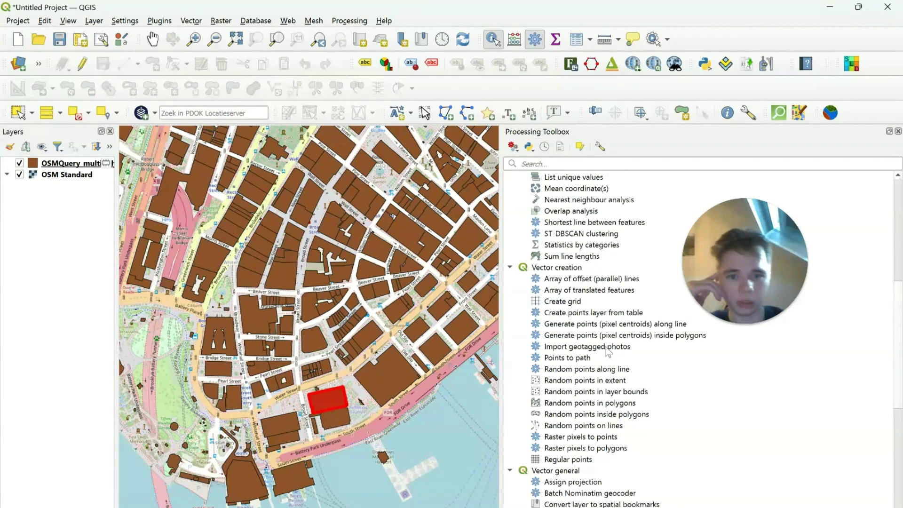
pyautogui.scroll(-1, 609, 350)
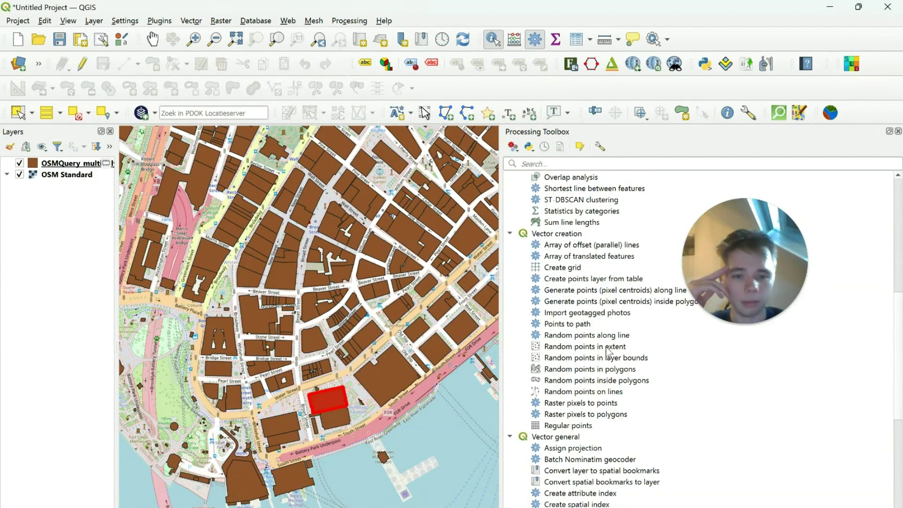
pyautogui.scroll(-2, 609, 351)
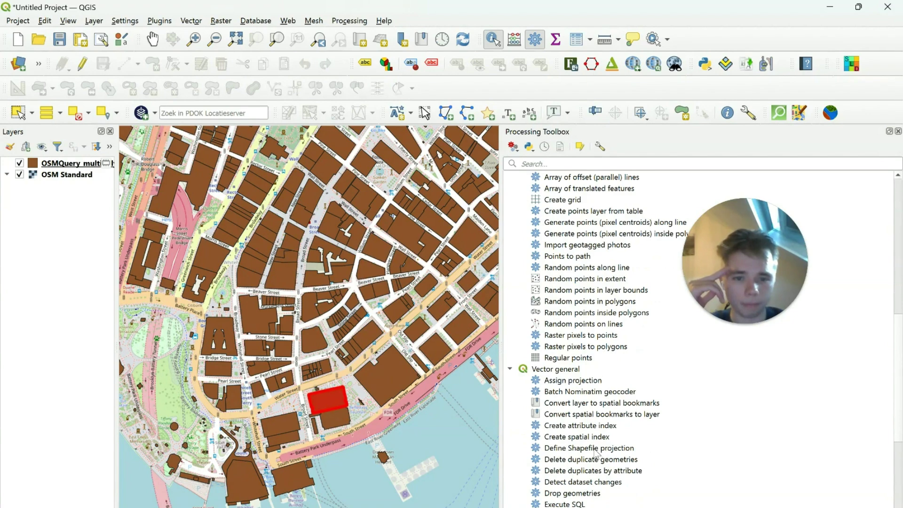
pyautogui.scroll(-2, 592, 451)
pyautogui.scroll(-1, 597, 447)
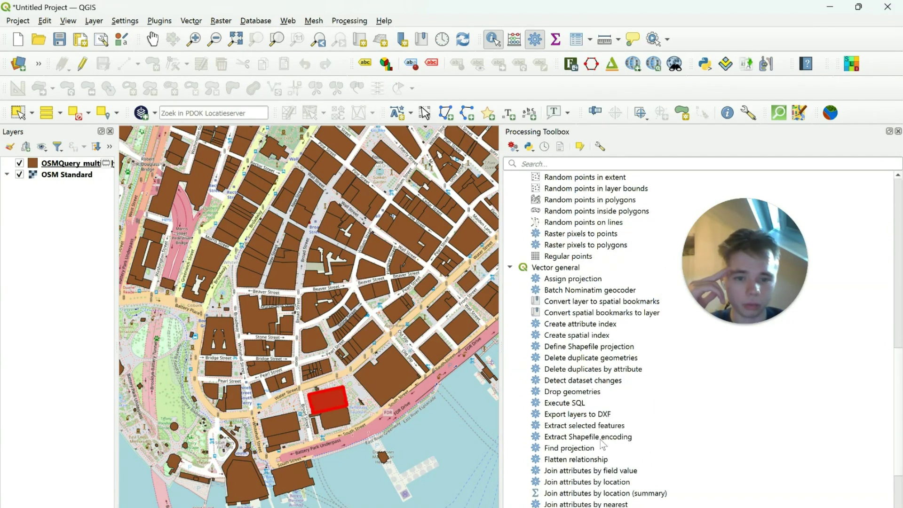
pyautogui.scroll(-1, 601, 440)
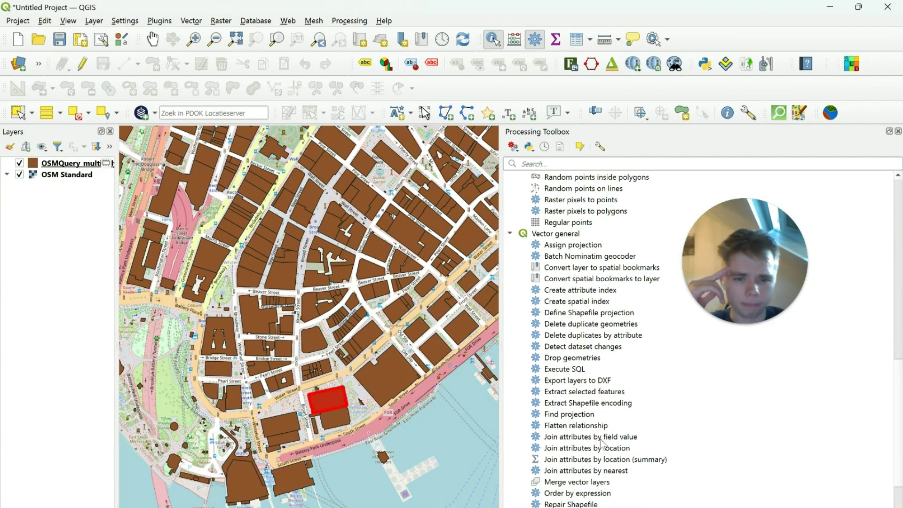
pyautogui.scroll(-1, 602, 441)
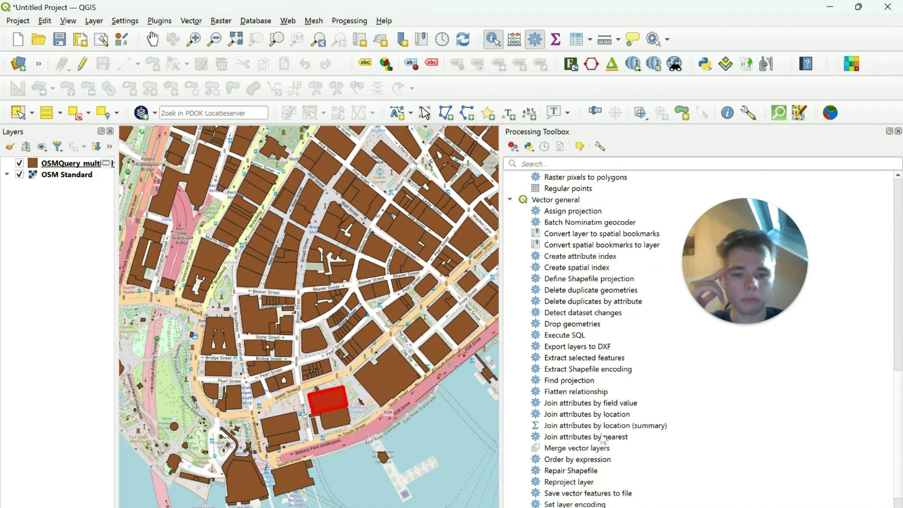
pyautogui.scroll(-1, 604, 440)
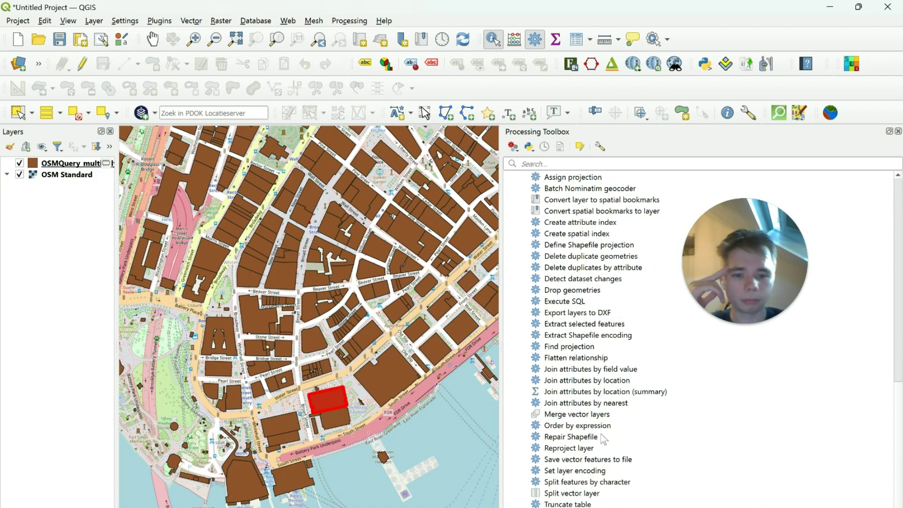
pyautogui.scroll(-3, 603, 440)
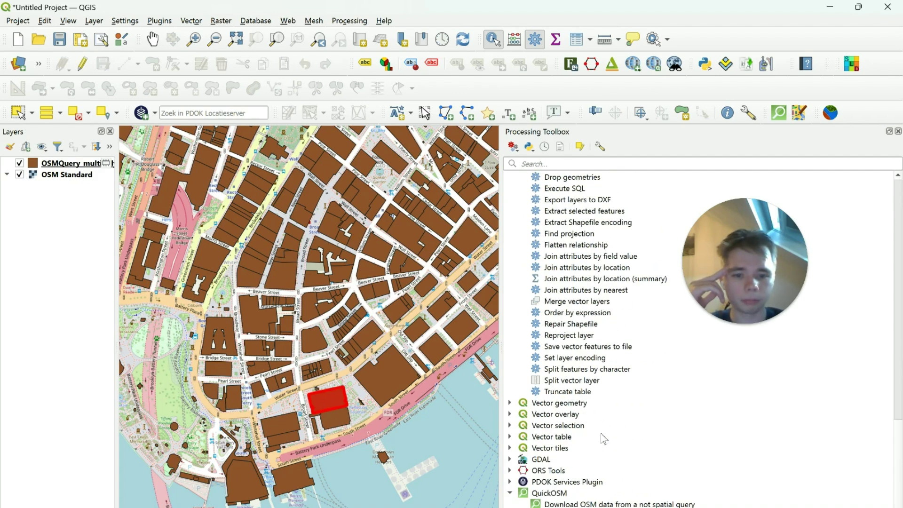
pyautogui.click(511, 415)
pyautogui.scroll(-4, 534, 425)
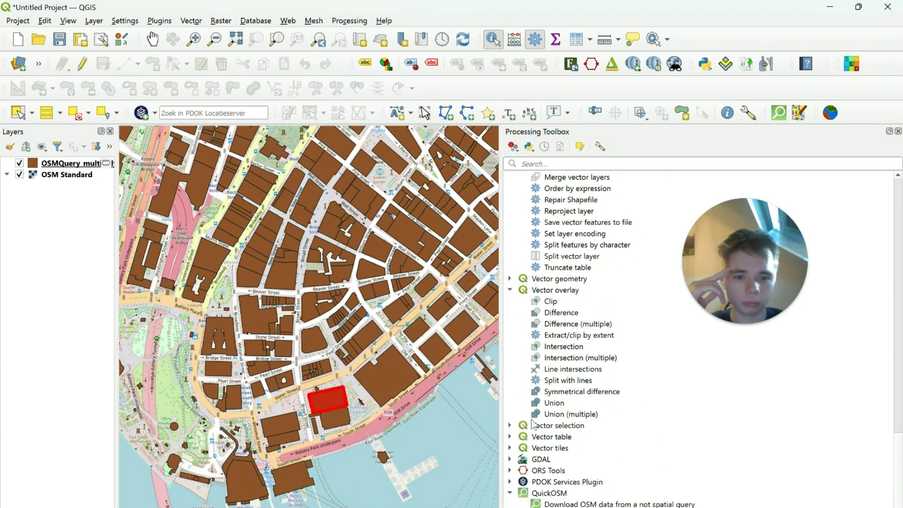
pyautogui.click(510, 425)
pyautogui.scroll(-2, 551, 431)
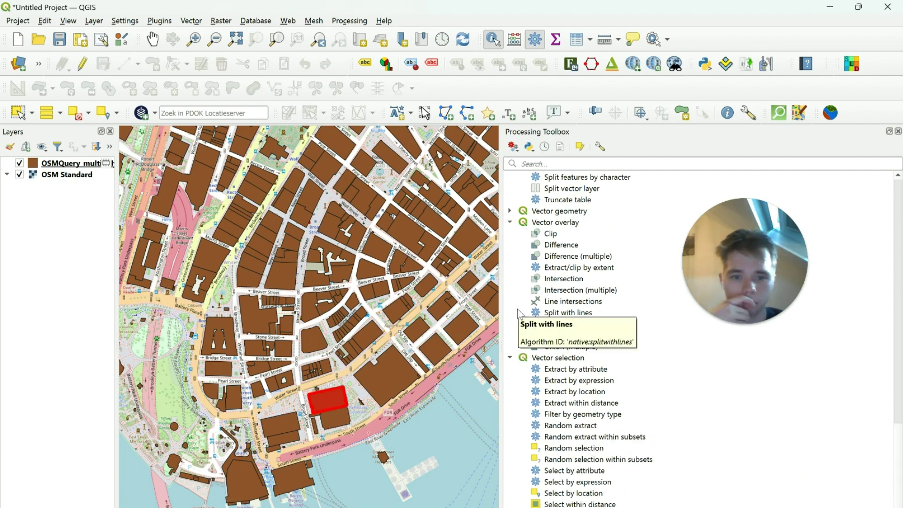
pyautogui.click(510, 211)
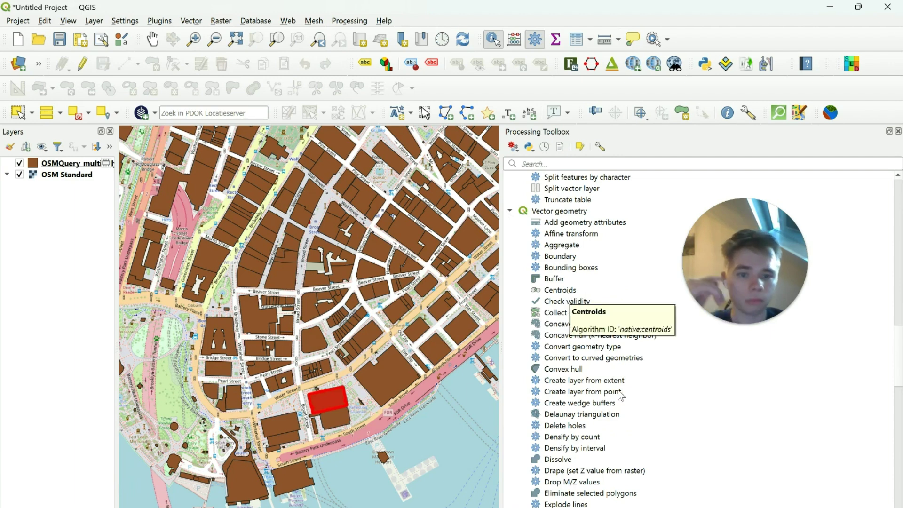
pyautogui.scroll(-2, 620, 376)
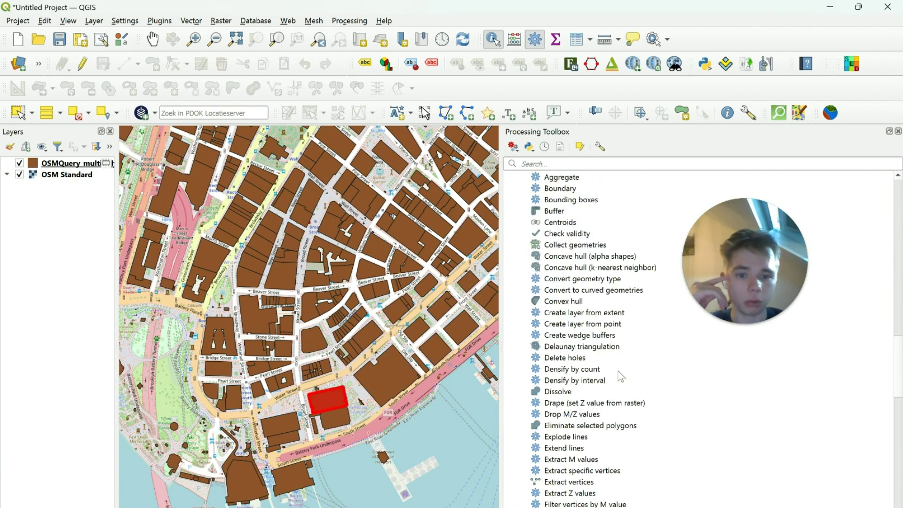
pyautogui.scroll(-1, 613, 408)
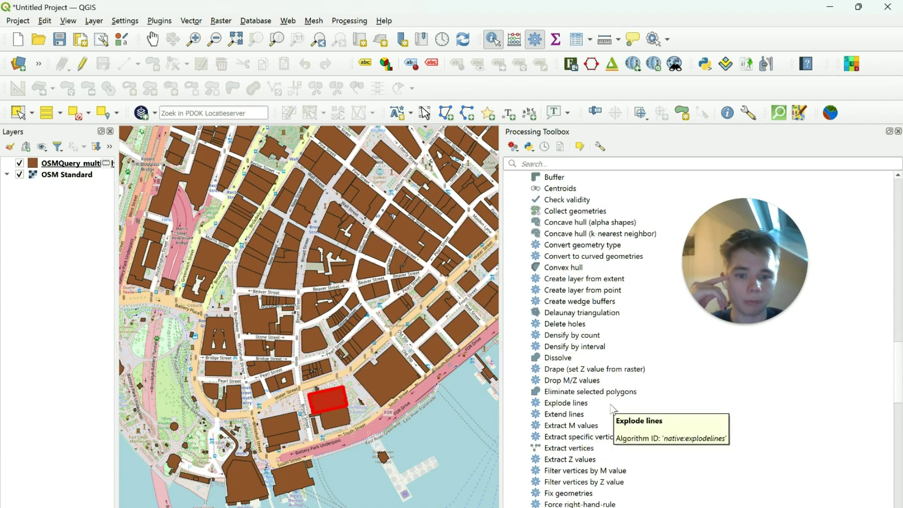
pyautogui.scroll(-1, 611, 418)
pyautogui.scroll(-1, 621, 463)
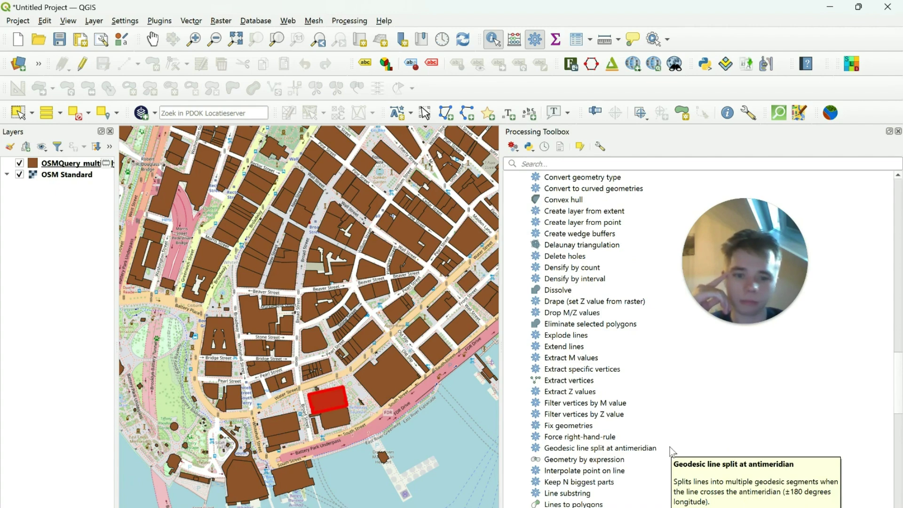
pyautogui.scroll(-6, 628, 405)
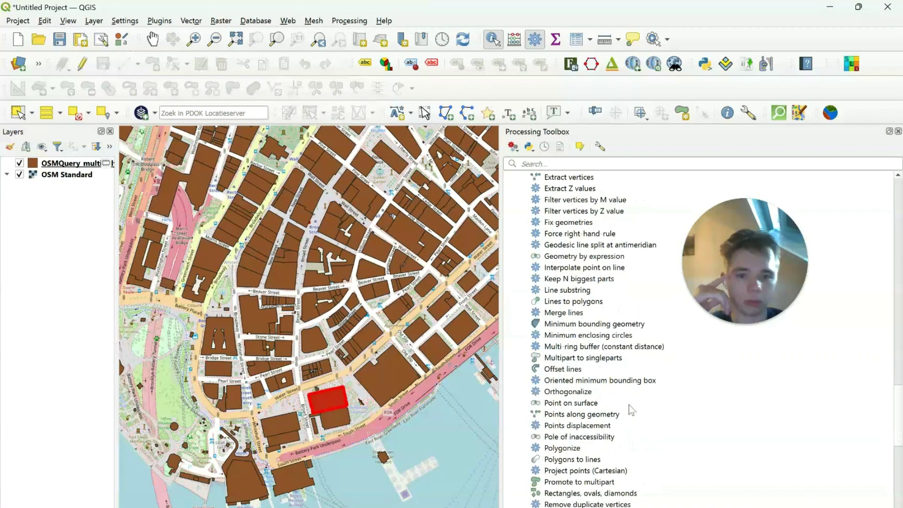
pyautogui.scroll(-1, 620, 427)
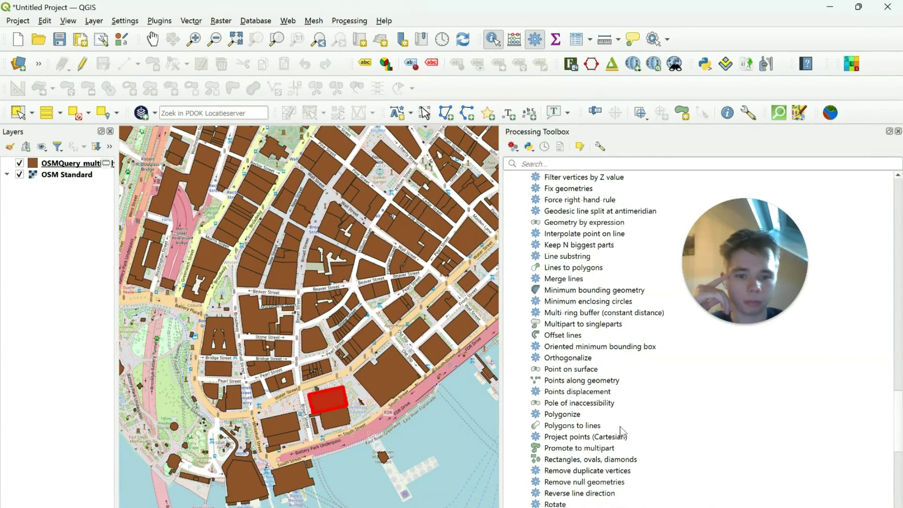
pyautogui.scroll(-1, 620, 428)
pyautogui.scroll(-4, 621, 430)
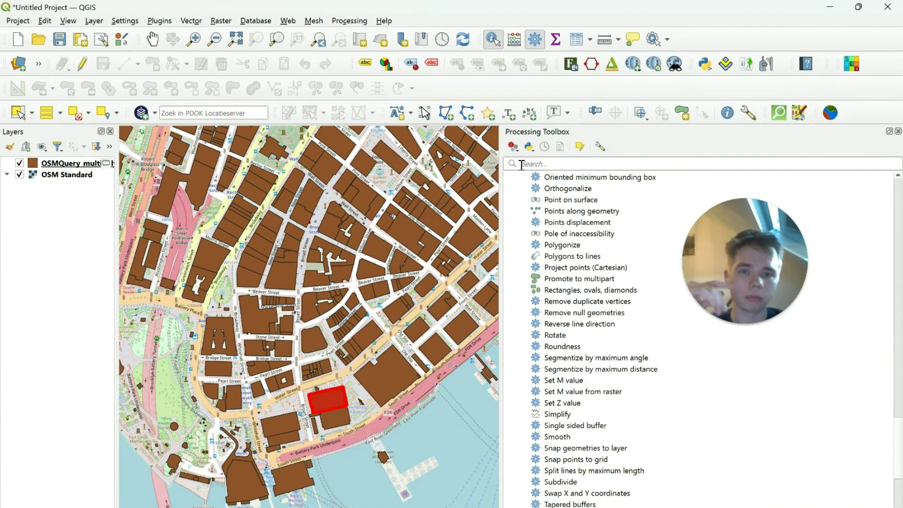
# - Search the toolbox for 'fi' and select Refactor fields
pyautogui.click(524, 165)
pyautogui.write('field')
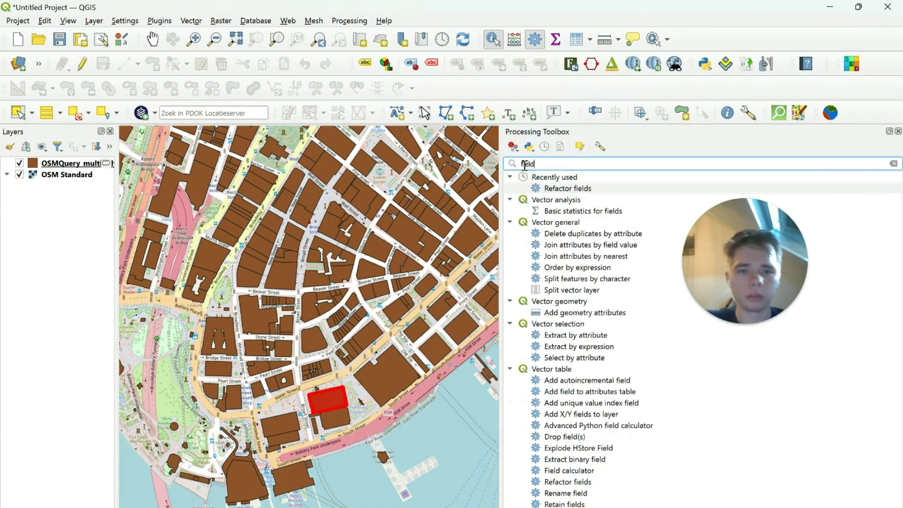
pyautogui.press('BackSpace')
pyautogui.press('BackSpace')
pyautogui.press('BackSpace')
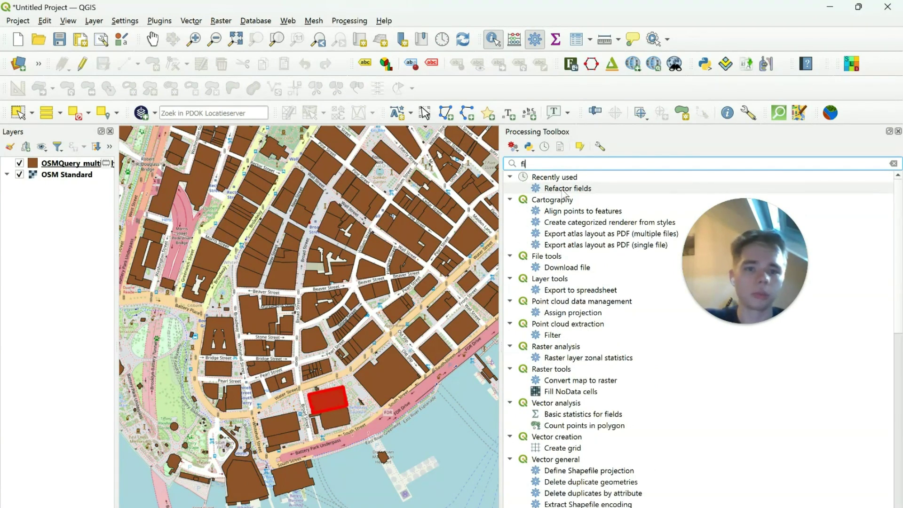
pyautogui.click(563, 189)
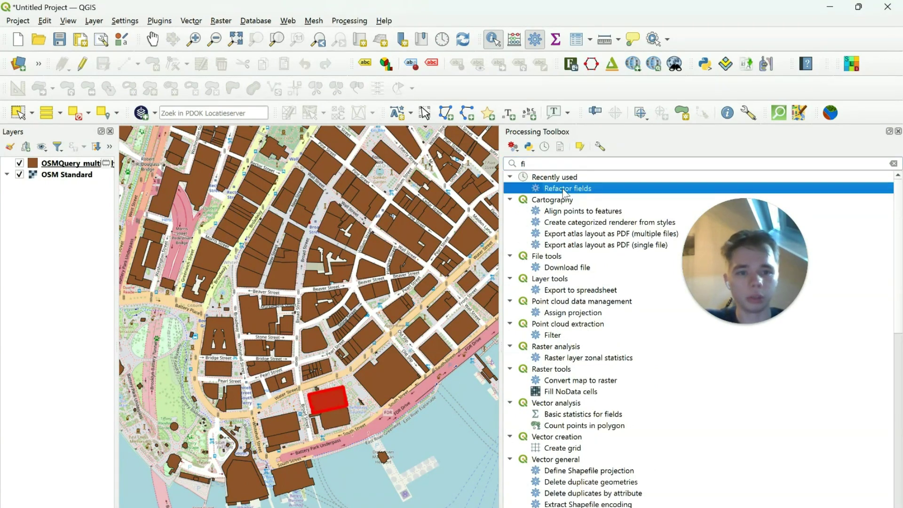
# - Run Refactor fields on OSMQuery_multipolygons with the height field as Integer (64 bit)
pyautogui.doubleClick(596, 189)
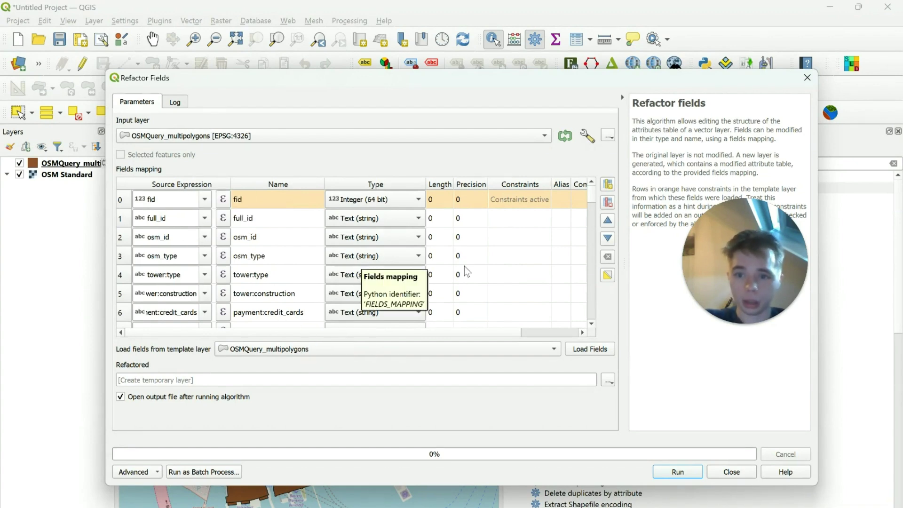
pyautogui.scroll(-7, 506, 264)
pyautogui.scroll(-6, 508, 265)
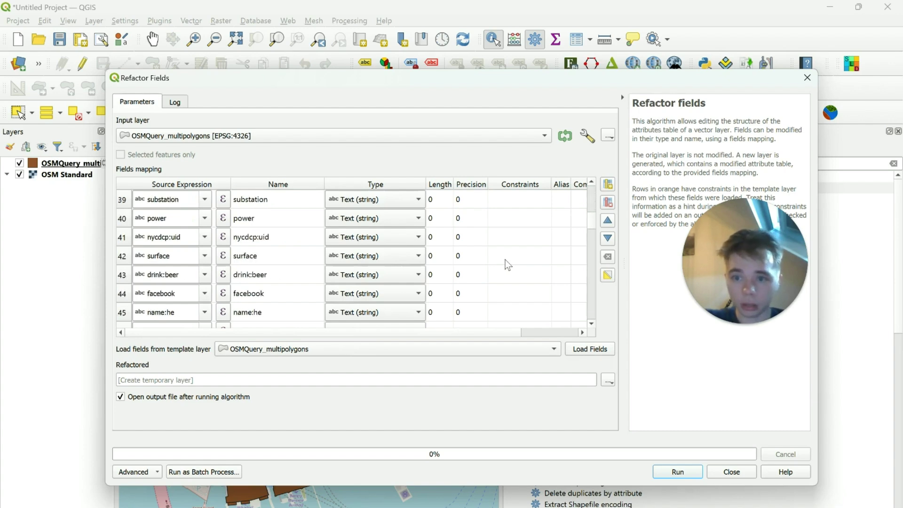
pyautogui.scroll(-19, 508, 265)
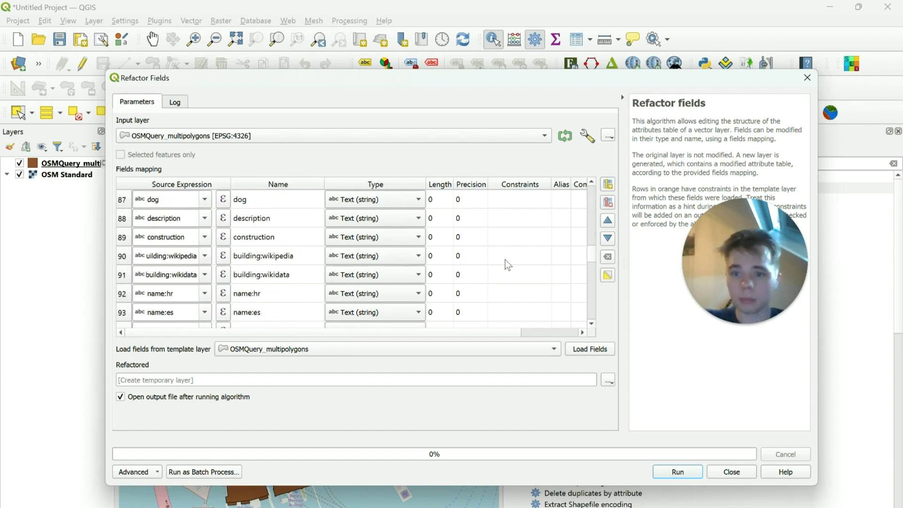
pyautogui.scroll(-10, 508, 265)
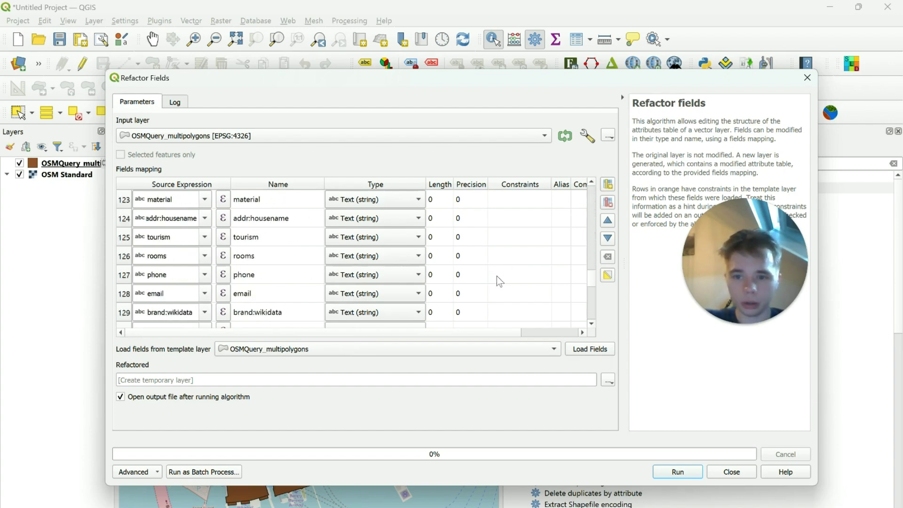
pyautogui.scroll(-2, 499, 281)
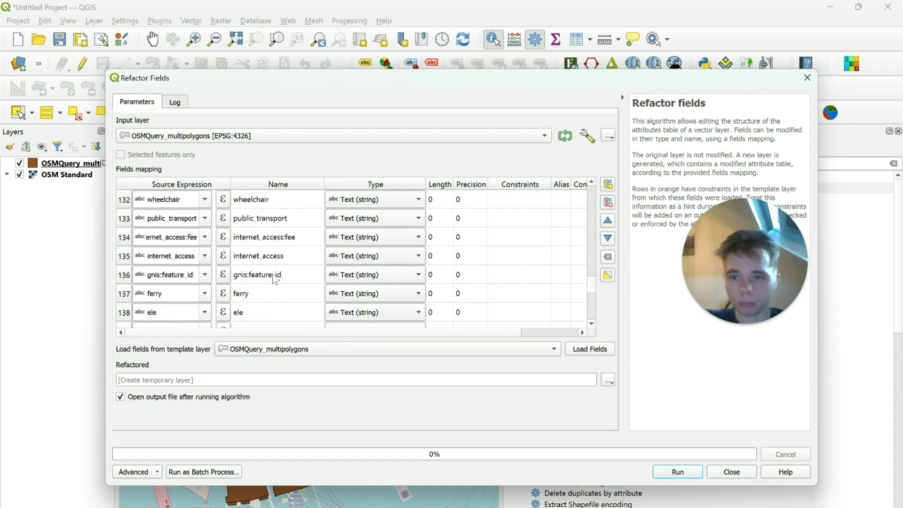
pyautogui.scroll(2, 276, 279)
pyautogui.scroll(-6, 273, 275)
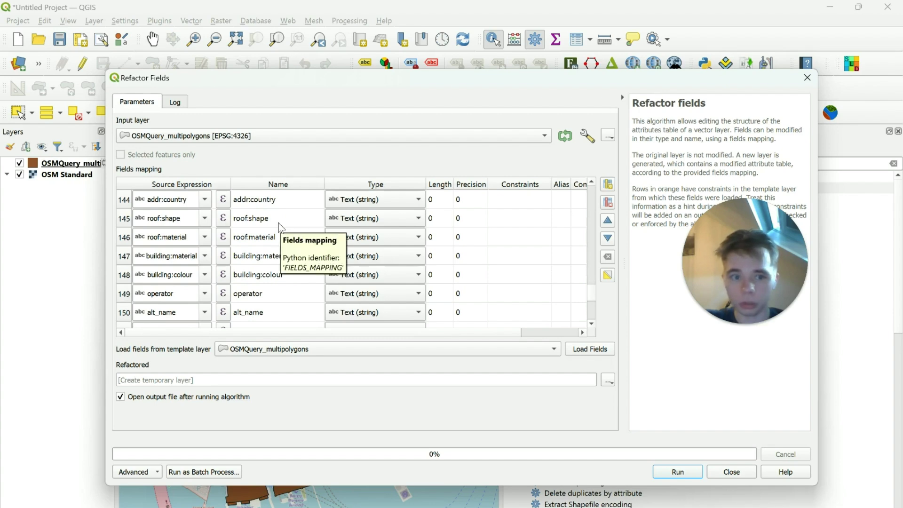
pyautogui.scroll(-2, 279, 226)
pyautogui.scroll(-5, 281, 259)
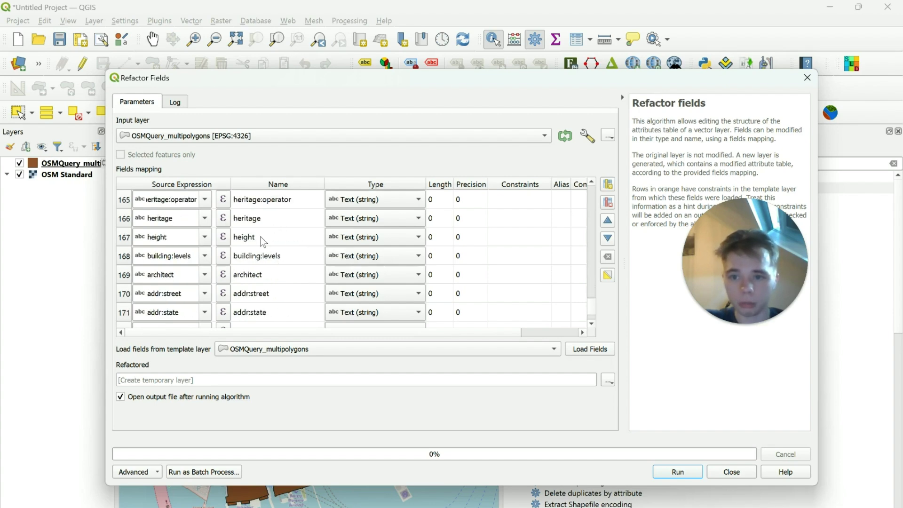
pyautogui.click(335, 239)
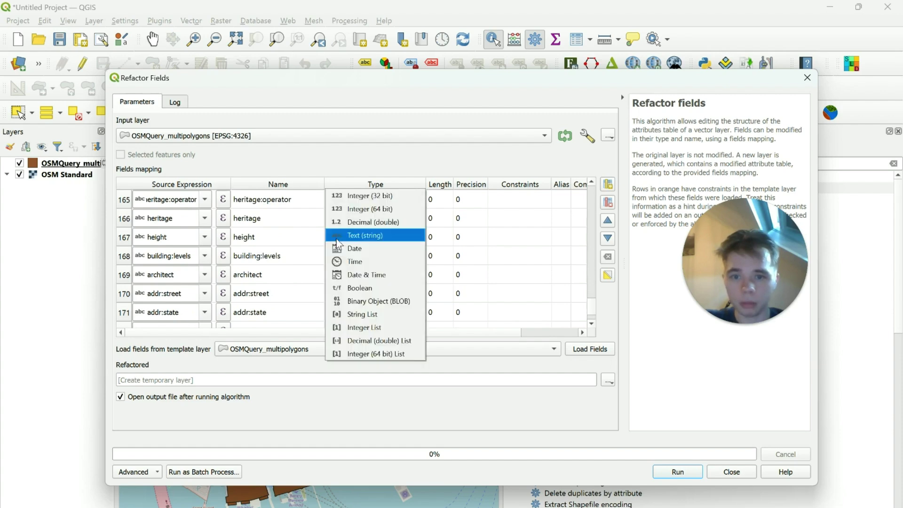
pyautogui.click(366, 209)
pyautogui.click(677, 472)
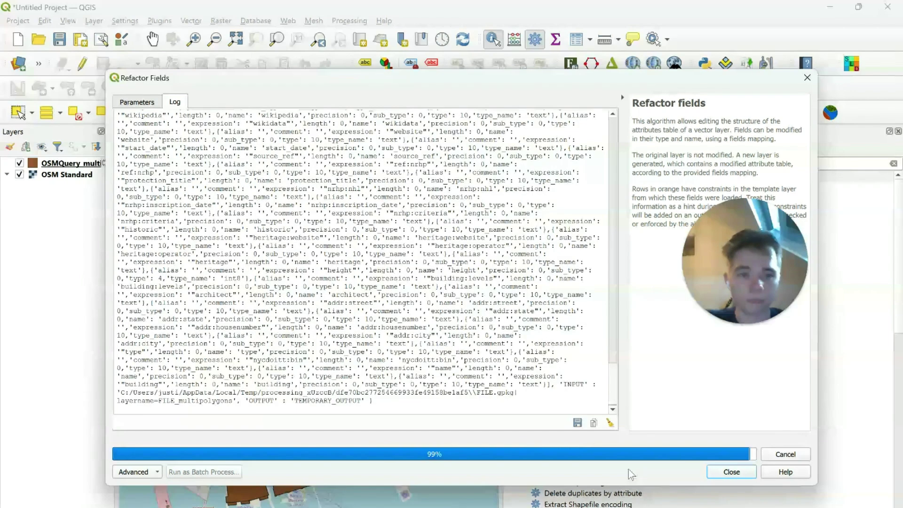
# - Remove the original OSMQuery buildings layer and dismiss the Qgis2threejs error message
pyautogui.click(808, 77)
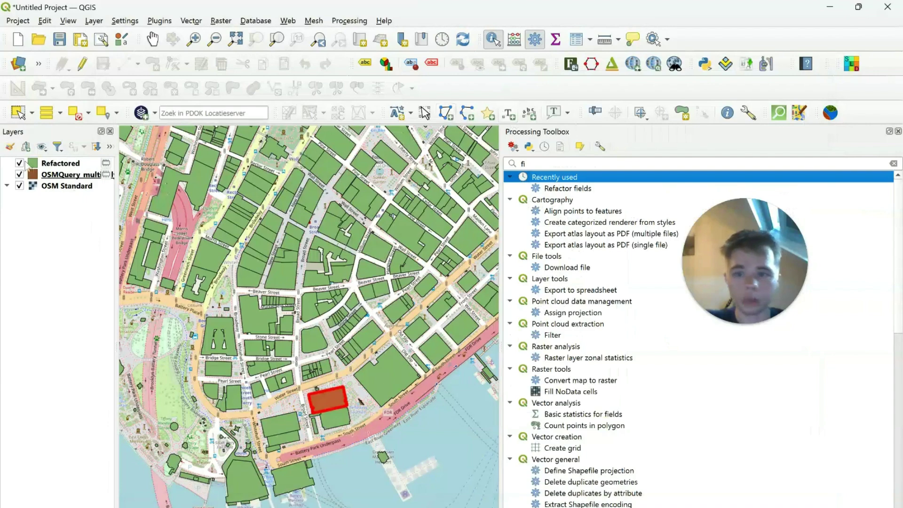
pyautogui.rightClick(60, 178)
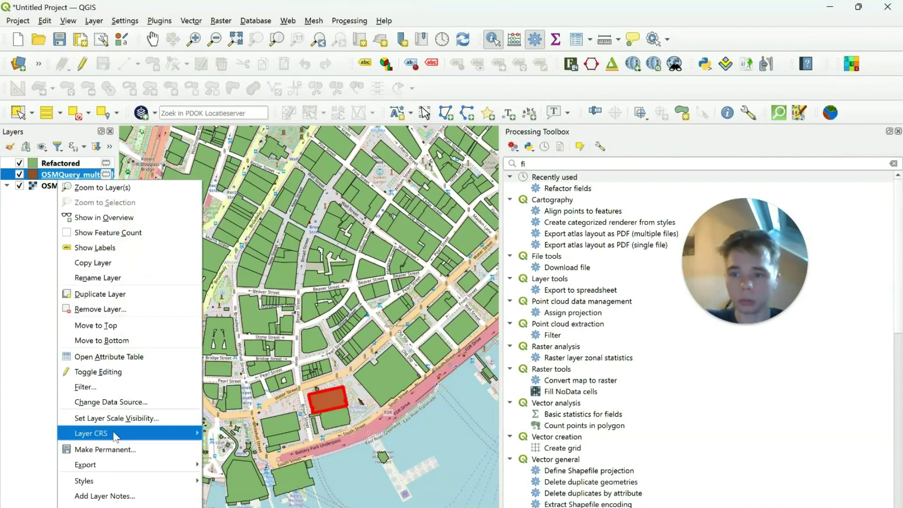
pyautogui.click(100, 309)
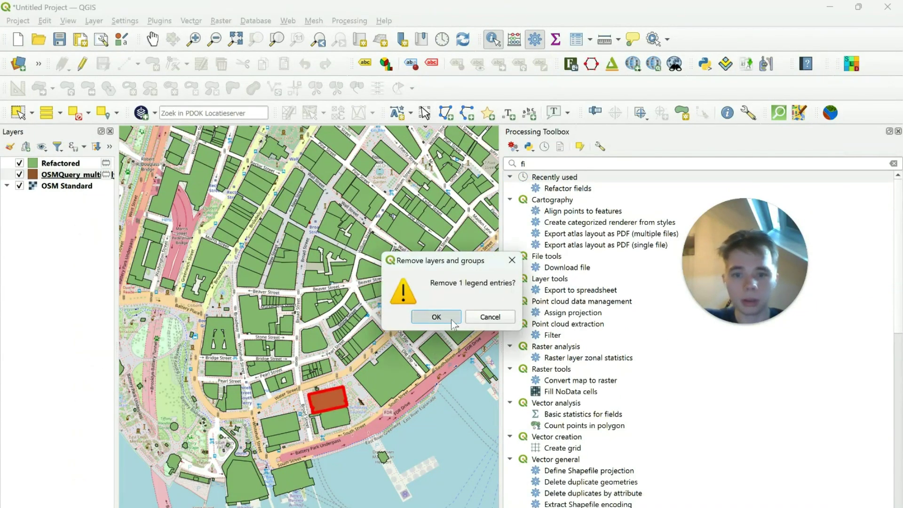
pyautogui.click(451, 320)
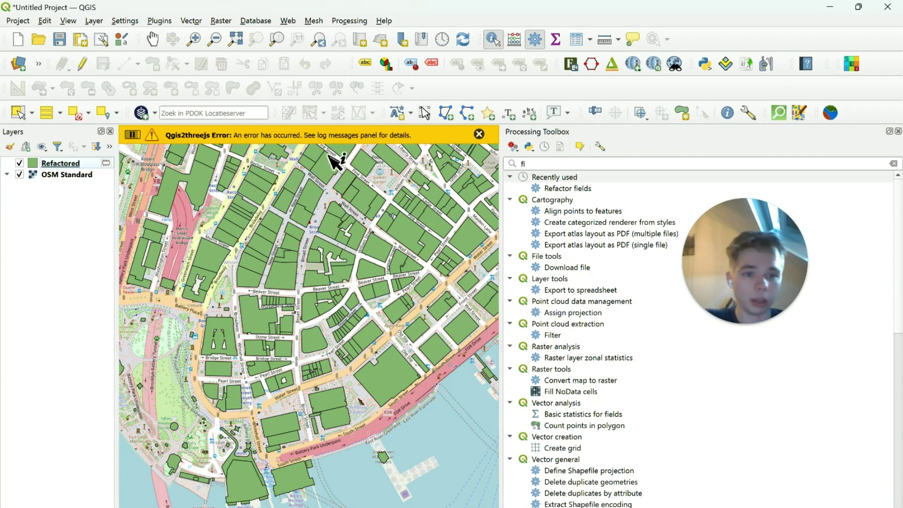
pyautogui.click(479, 135)
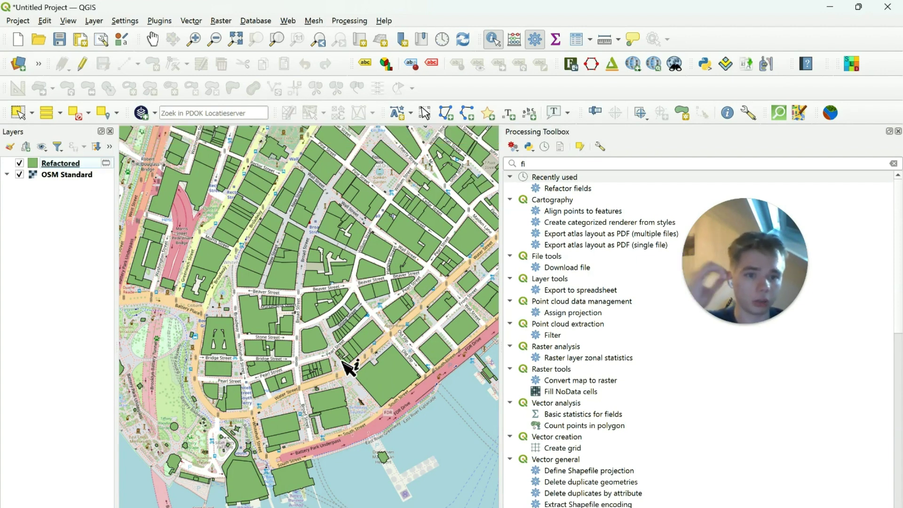
# - Reopen the Qgis2threejs Exporter and enable the Refactored polygon layer in the 3D scene
pyautogui.scroll(-2, 335, 392)
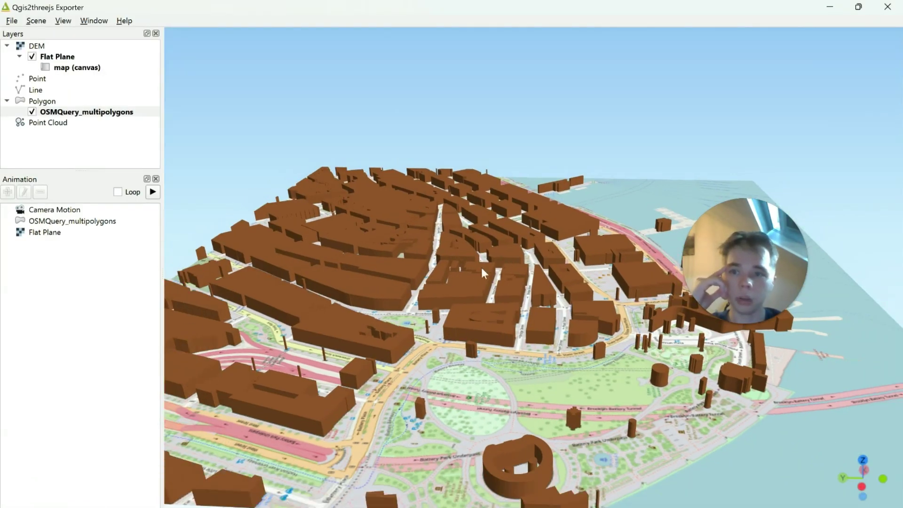
pyautogui.scroll(-2, 481, 267)
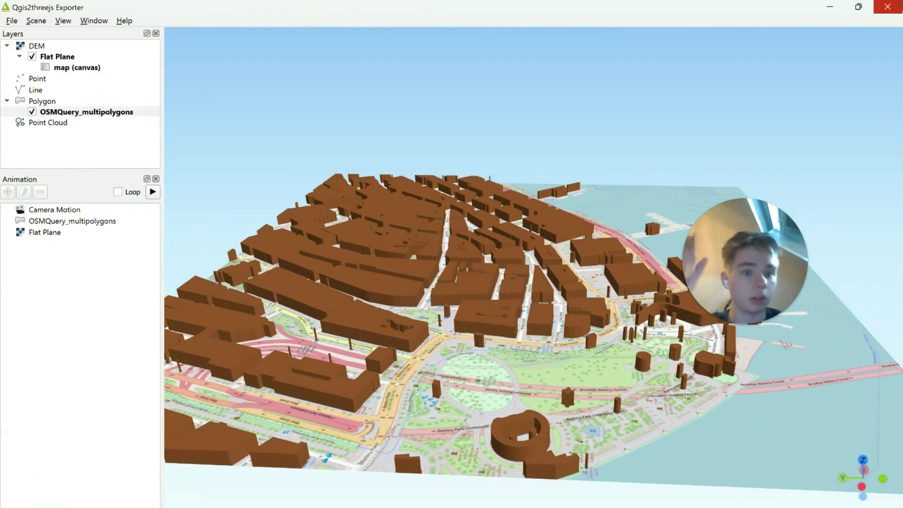
pyautogui.click(887, 7)
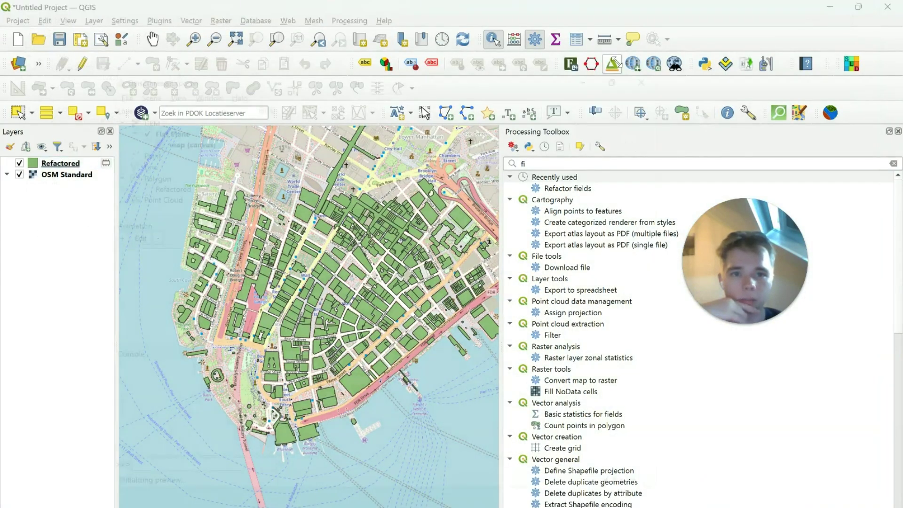
pyautogui.click(615, 63)
pyautogui.scroll(5, 484, 189)
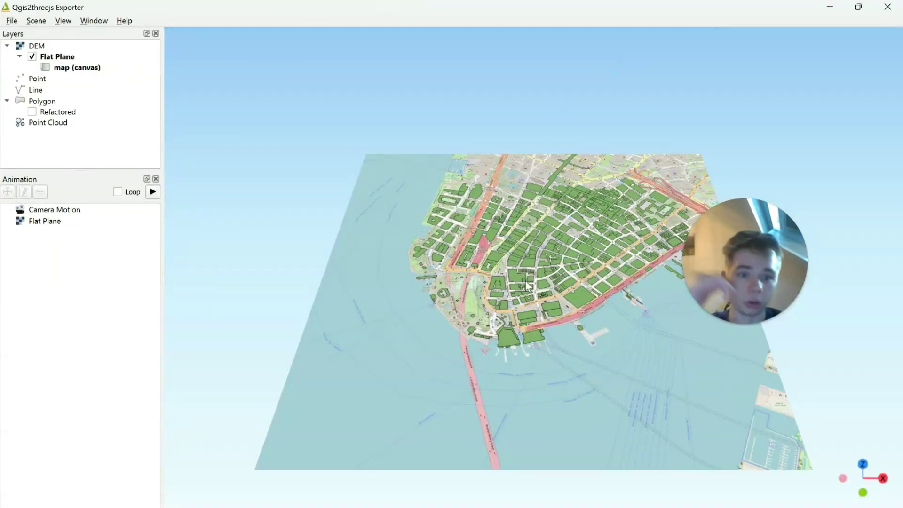
pyautogui.scroll(1, 501, 264)
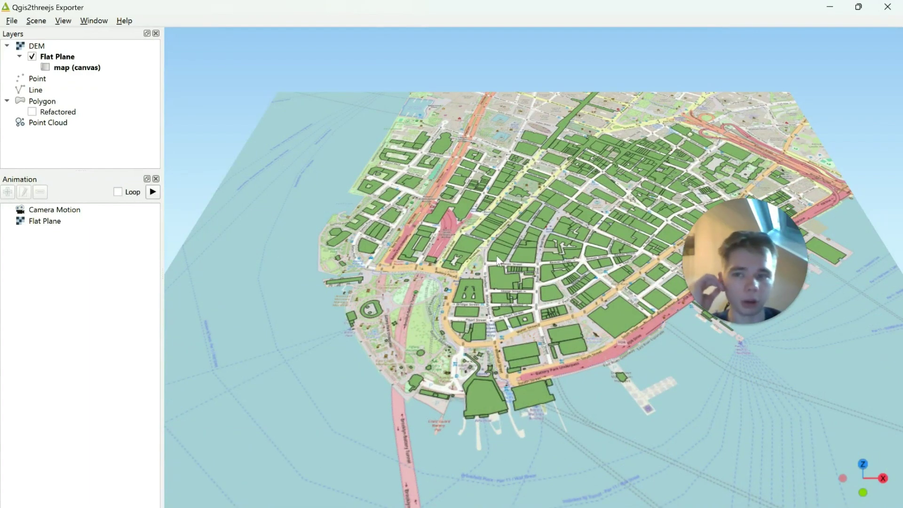
pyautogui.click(32, 112)
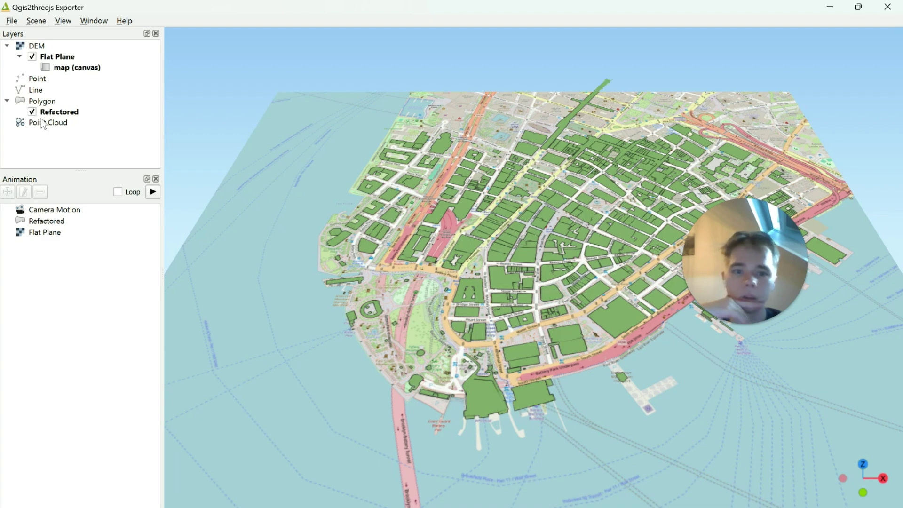
# - Make the Refactored layer's polygons extruded 3D blocks, keeping the altitude at 0
pyautogui.rightClick(58, 113)
pyautogui.click(83, 134)
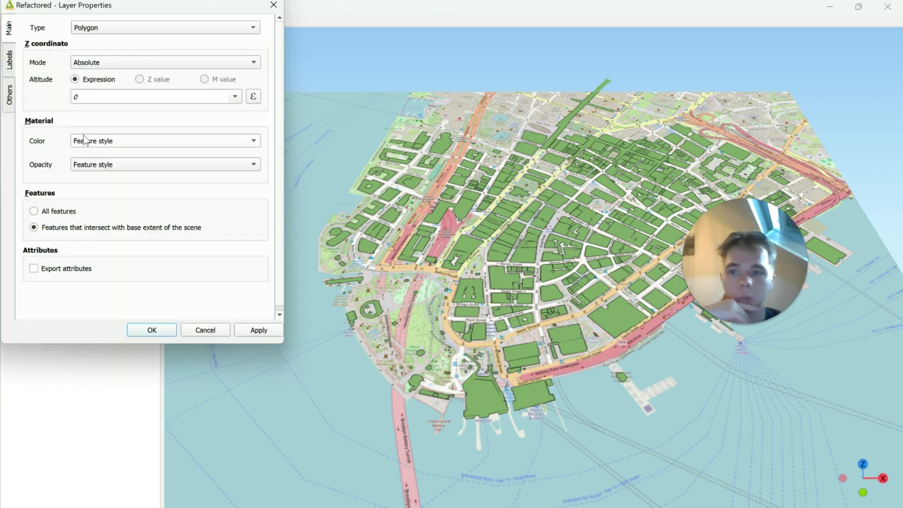
pyautogui.click(128, 29)
pyautogui.click(125, 39)
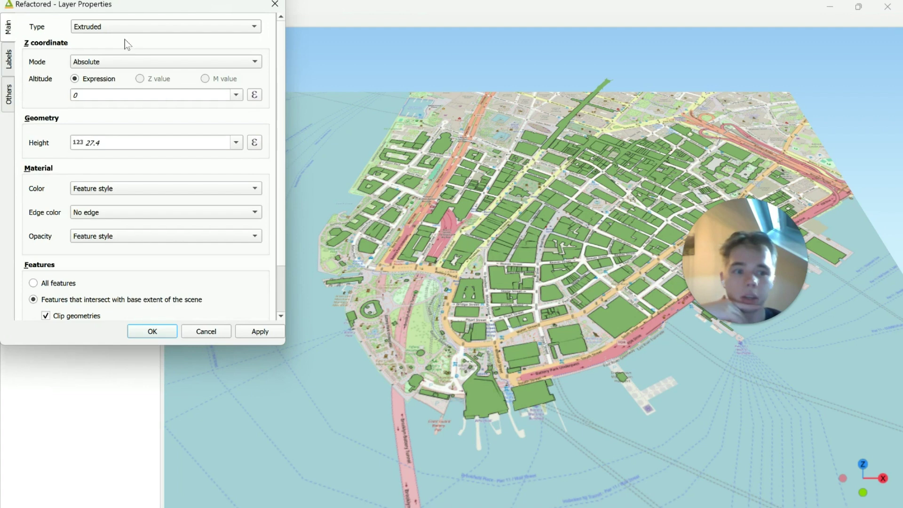
pyautogui.click(122, 61)
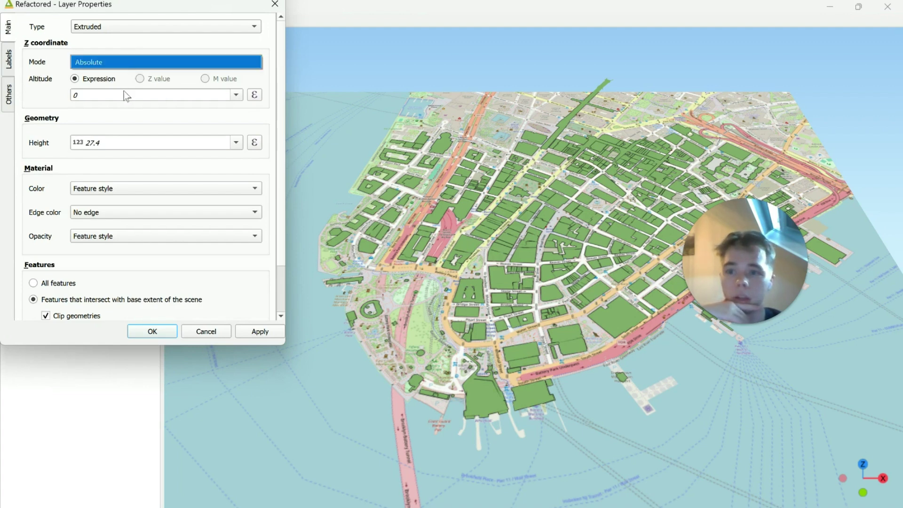
pyautogui.click(101, 96)
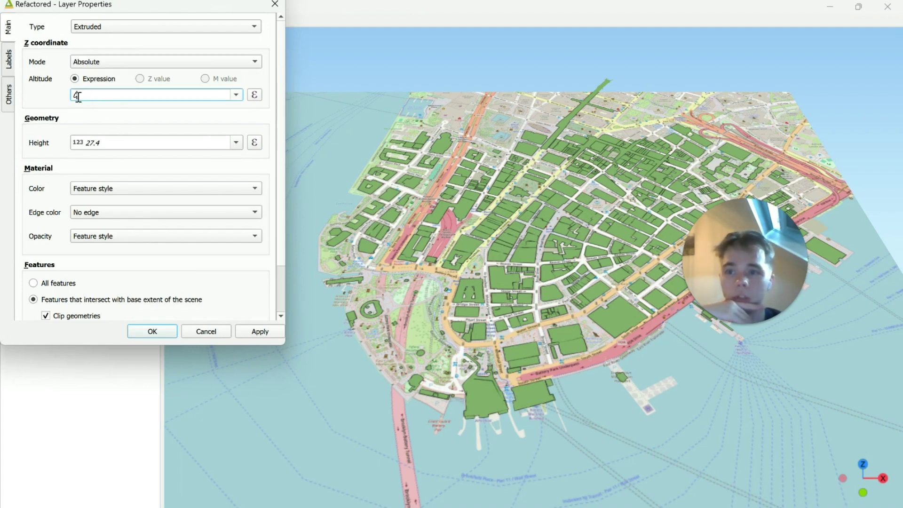
pyautogui.doubleClick(75, 96)
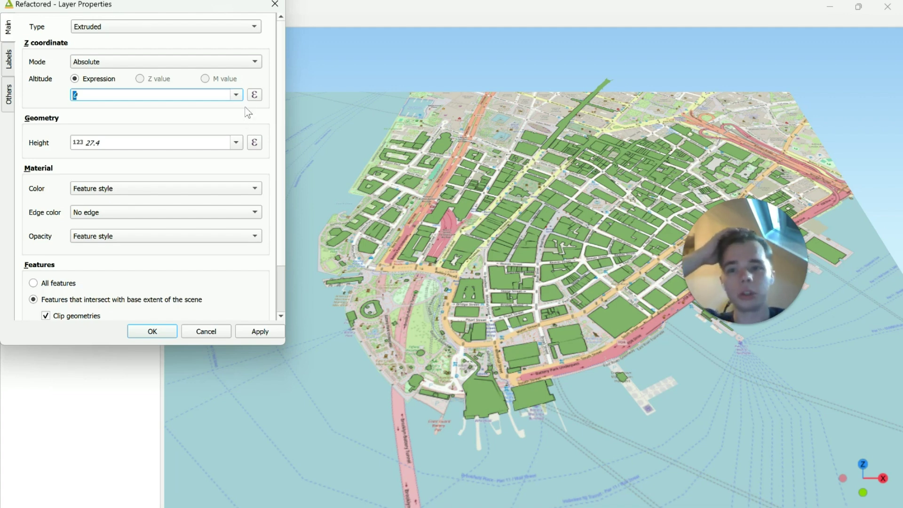
pyautogui.click(236, 95)
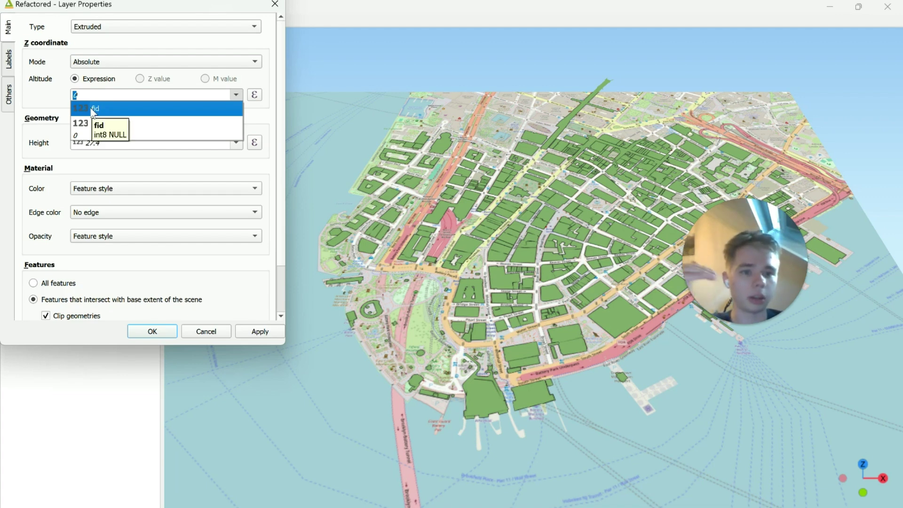
pyautogui.click(46, 116)
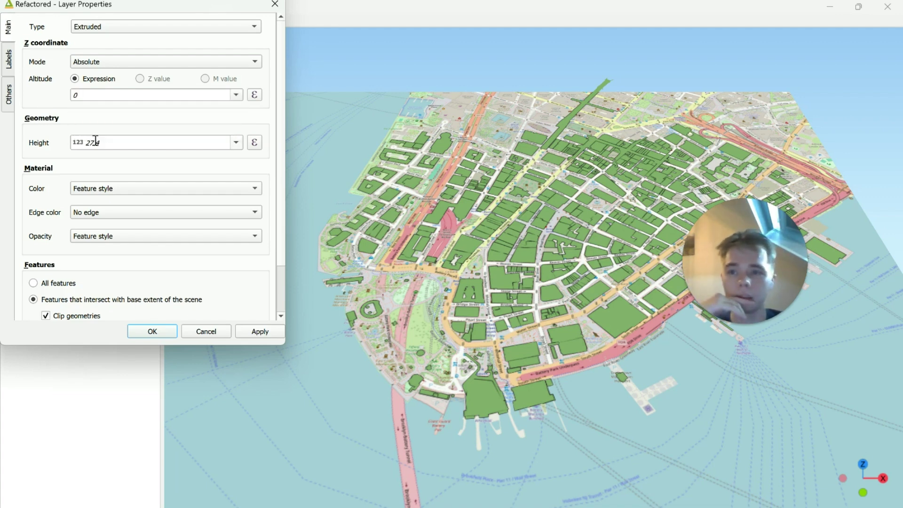
# - Drive the extrusion height from the 'height' attribute and apply the layer properties
pyautogui.click(234, 142)
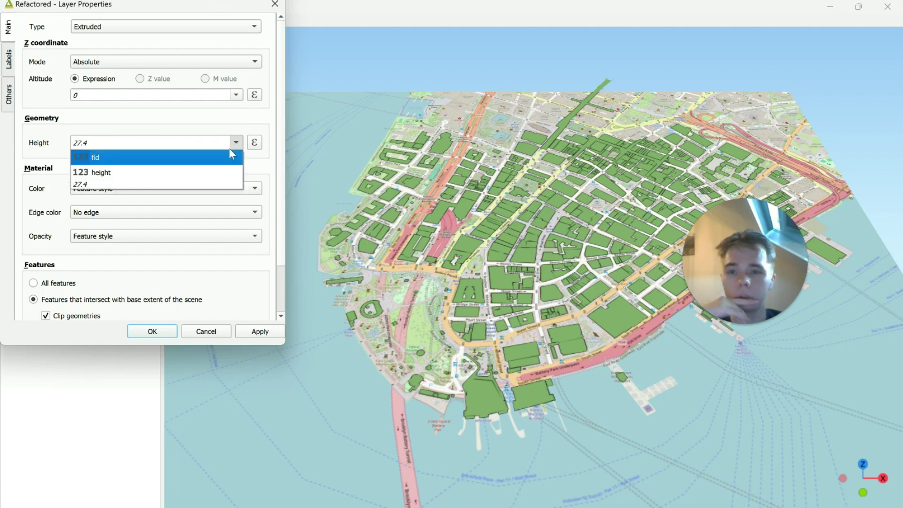
pyautogui.click(196, 170)
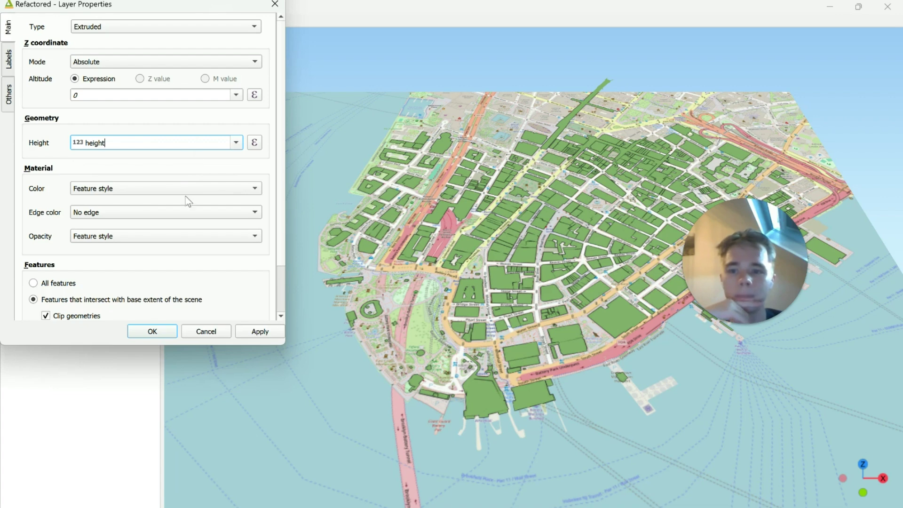
pyautogui.click(259, 331)
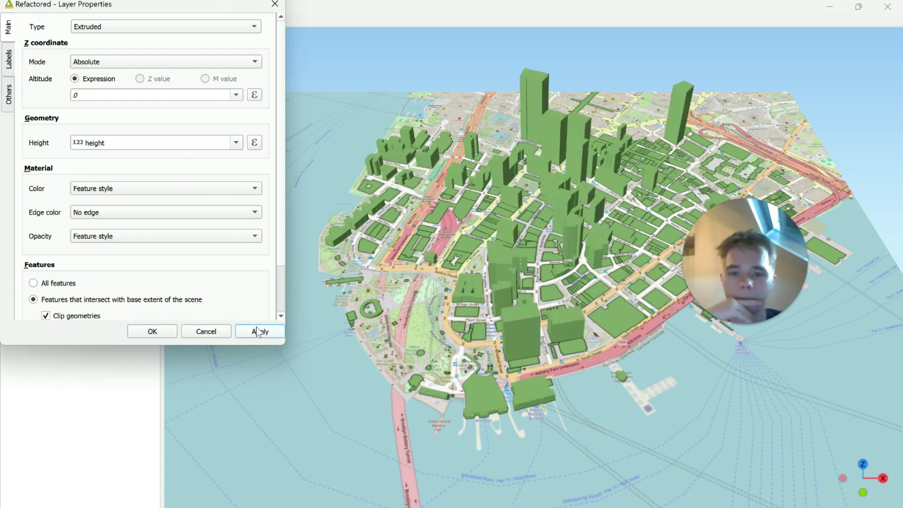
pyautogui.click(152, 332)
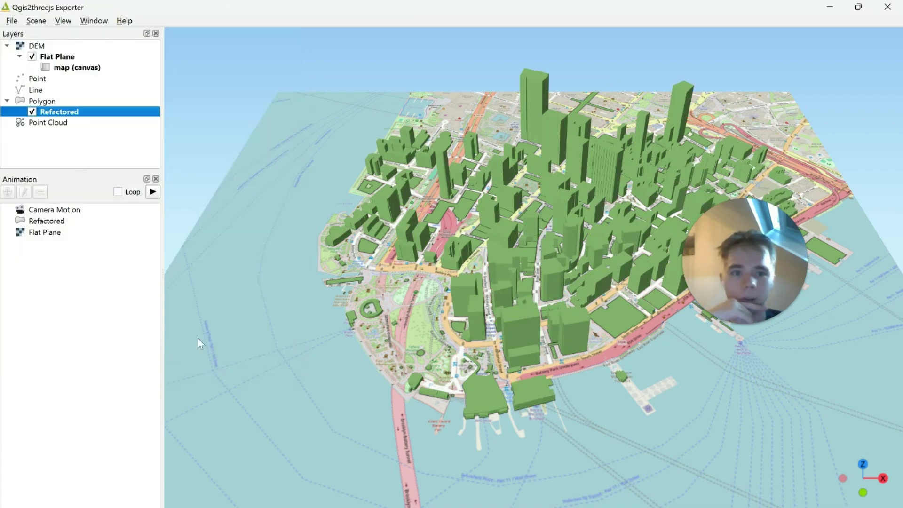
# - Pan, tilt and zoom the 3D scene to a low oblique view of the extruded towers
pyautogui.moveTo(536, 318); pyautogui.dragTo(493, 258)
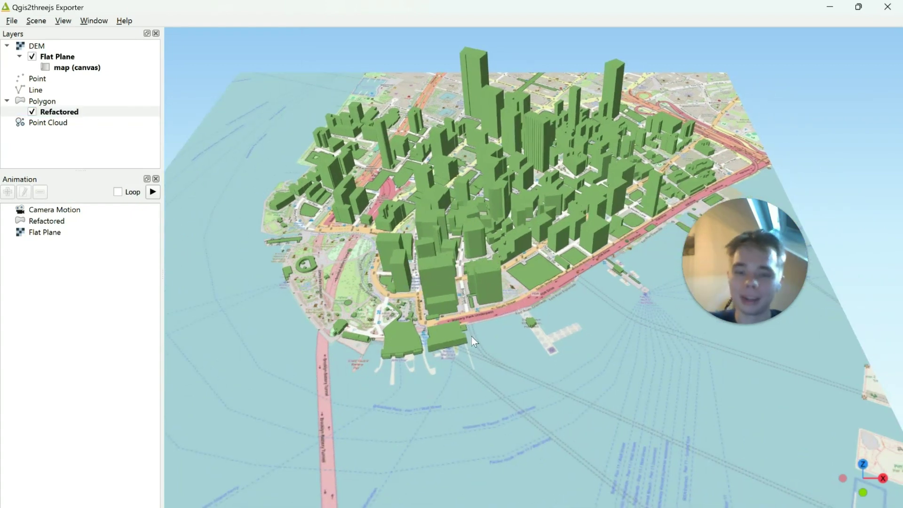
pyautogui.moveTo(474, 342); pyautogui.dragTo(445, 301)
pyautogui.moveTo(467, 255); pyautogui.dragTo(461, 225)
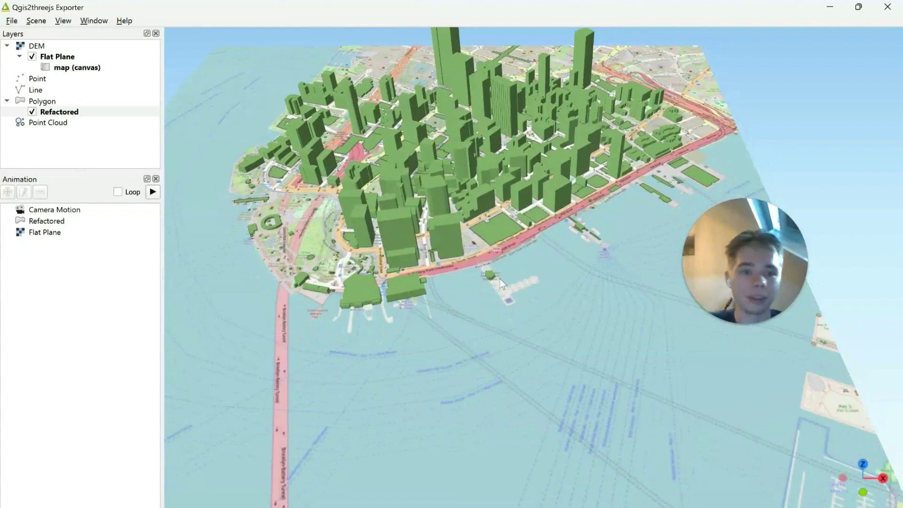
pyautogui.moveTo(502, 283); pyautogui.dragTo(431, 168)
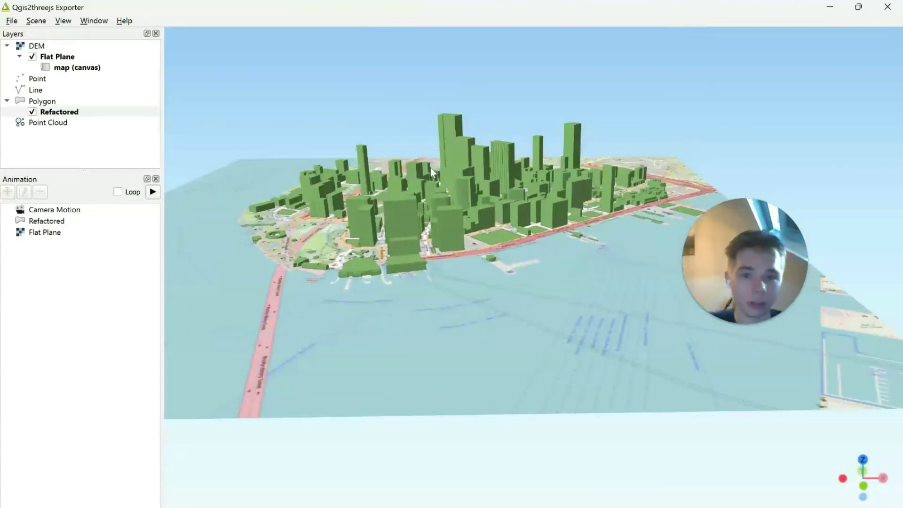
pyautogui.scroll(3, 441, 231)
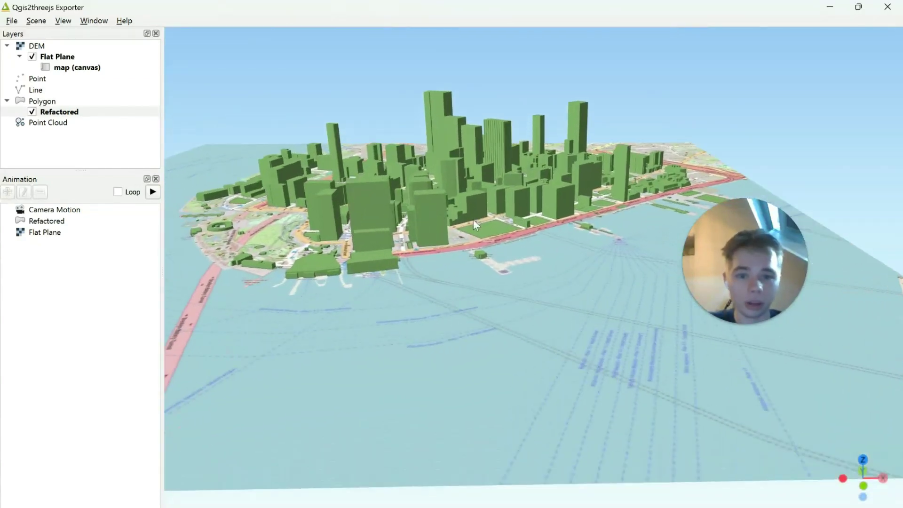
pyautogui.scroll(-2, 469, 211)
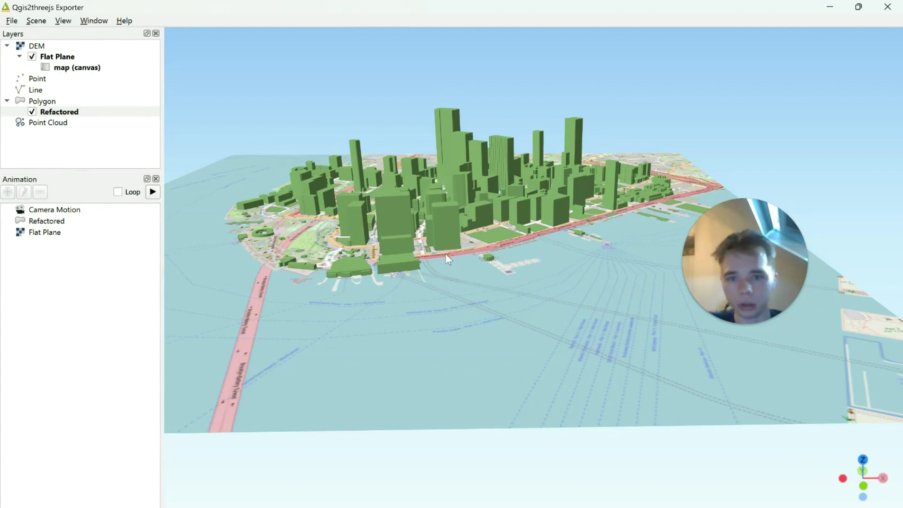
pyautogui.scroll(5, 445, 253)
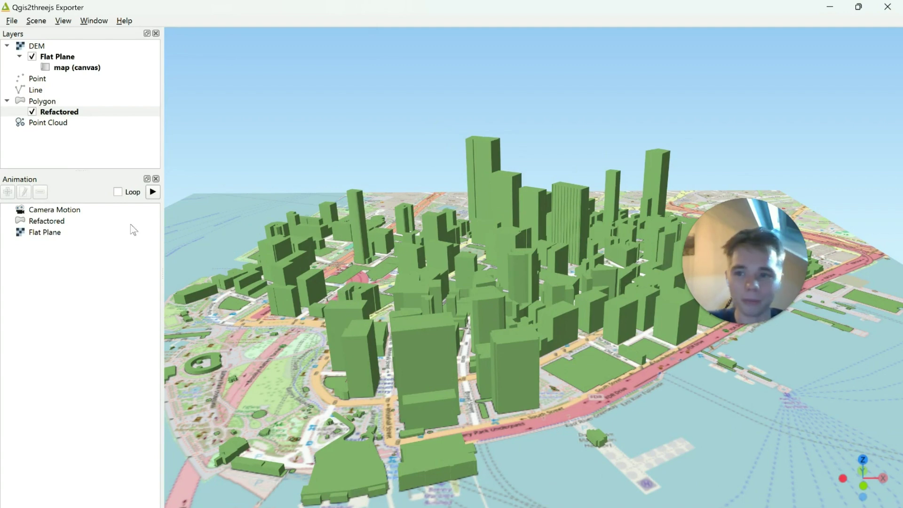
pyautogui.scroll(-2, 346, 329)
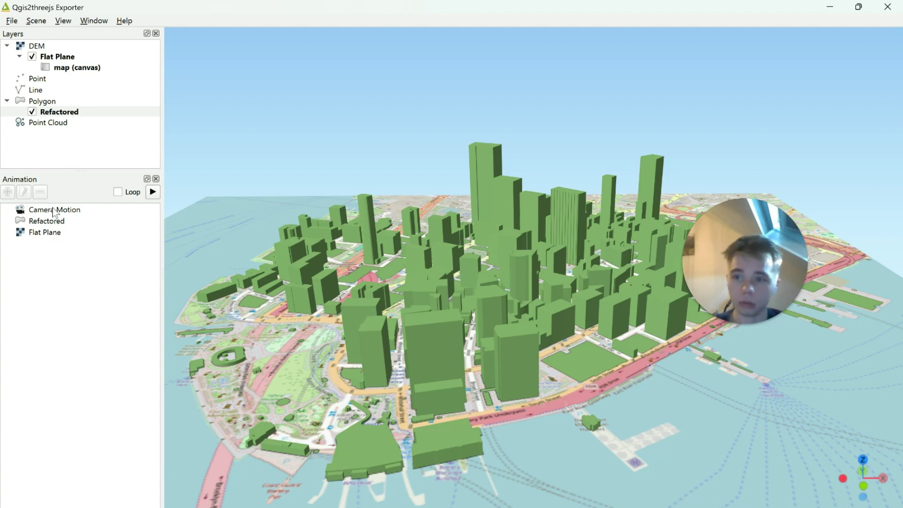
pyautogui.click(10, 21)
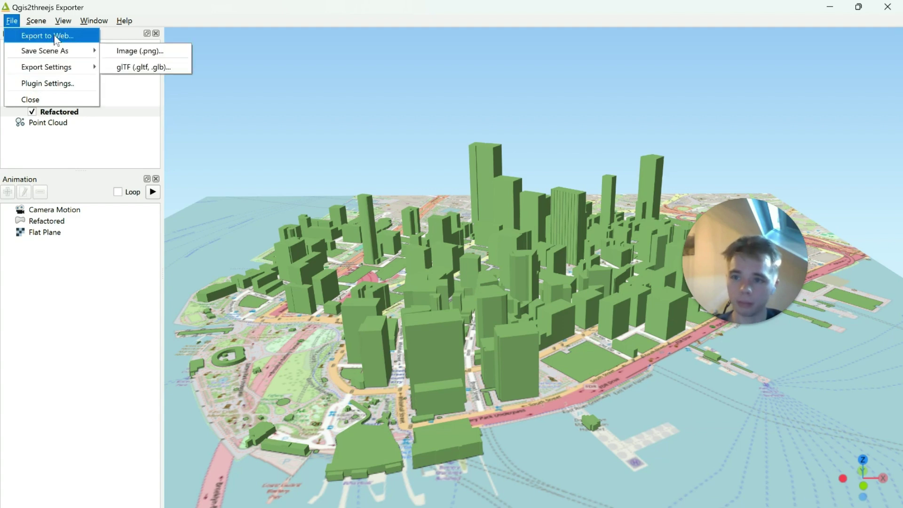
# - Save the current 3D view as a PNG image via Save Scene As
pyautogui.moveTo(71, 53)
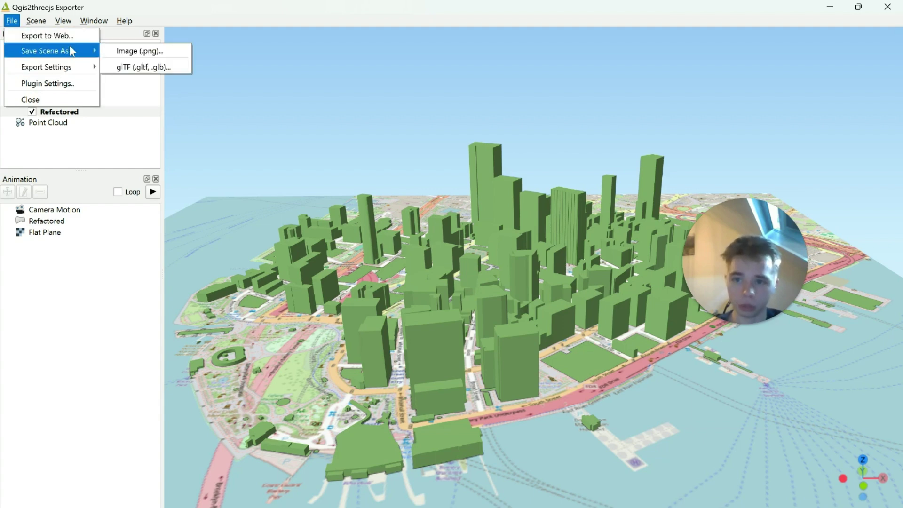
pyautogui.click(109, 53)
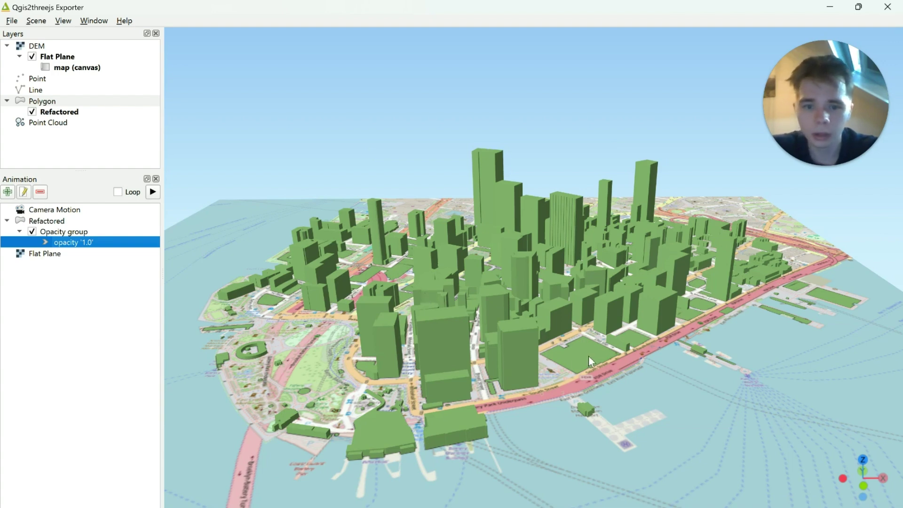
# - Orbit and zoom out over the whole city, then select the Refactored layer
pyautogui.scroll(2, 589, 355)
pyautogui.moveTo(463, 353); pyautogui.dragTo(516, 357)
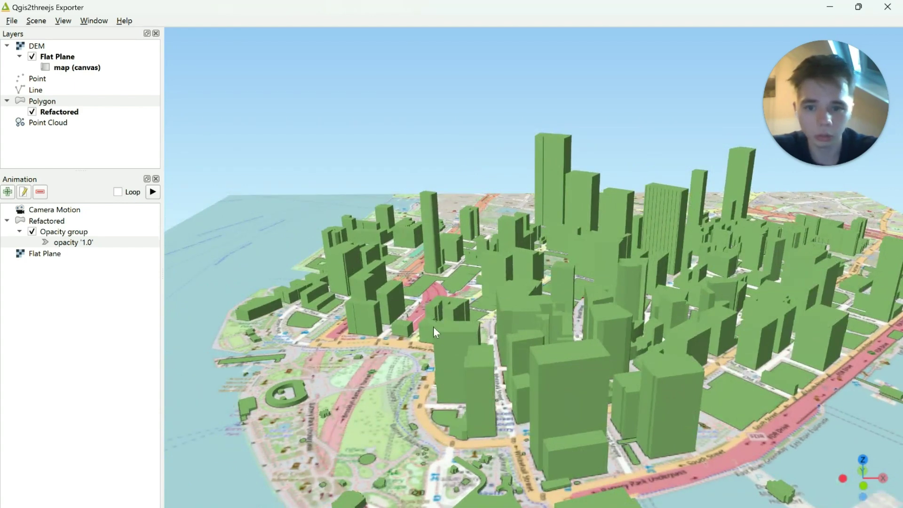
pyautogui.scroll(-1, 433, 328)
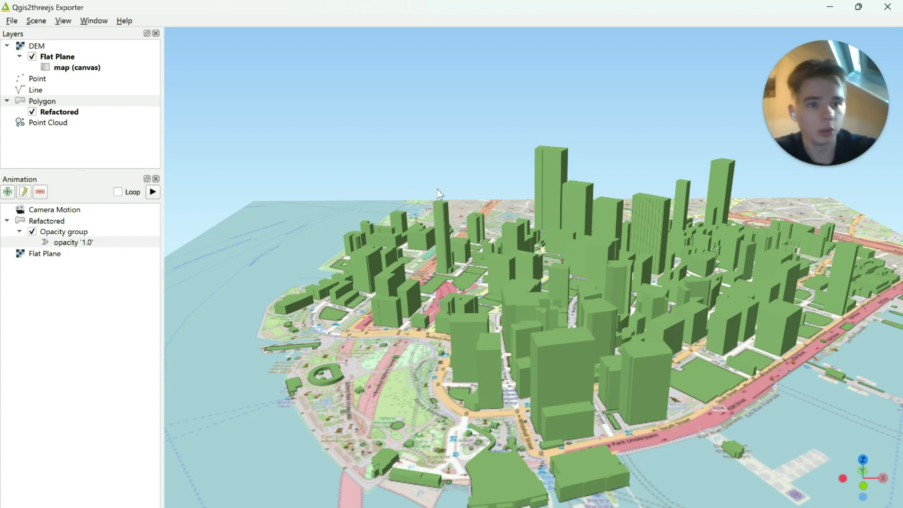
pyautogui.doubleClick(60, 111)
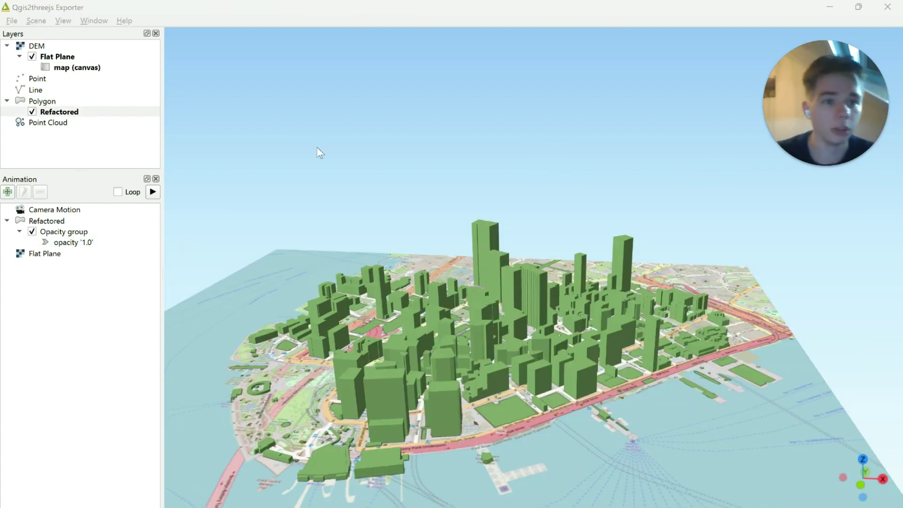
# - In the web export settings, try the Mobile template, then return to the 3D Viewer template
pyautogui.click(7, 20)
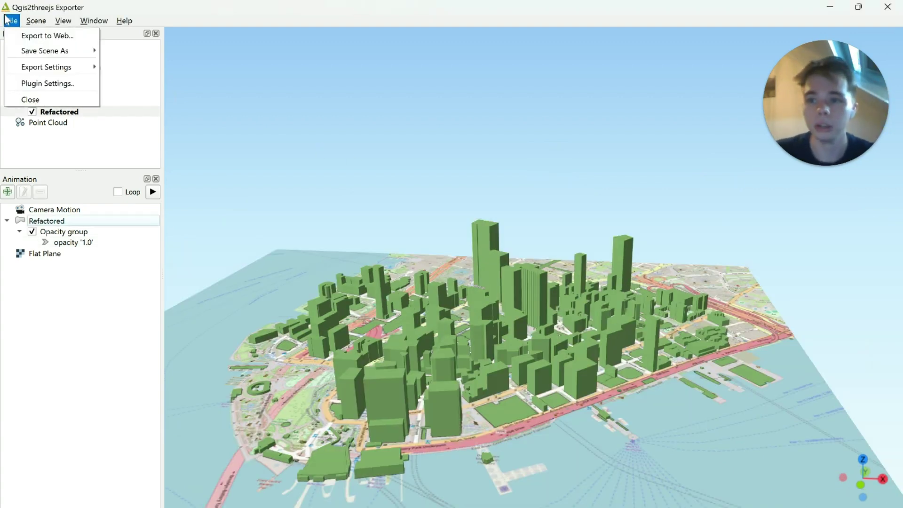
pyautogui.click(34, 35)
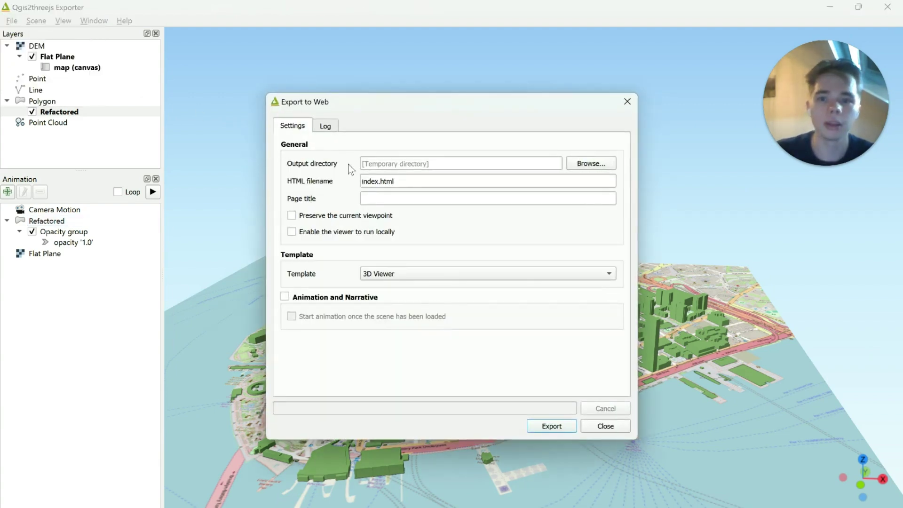
pyautogui.moveTo(408, 184); pyautogui.dragTo(279, 174)
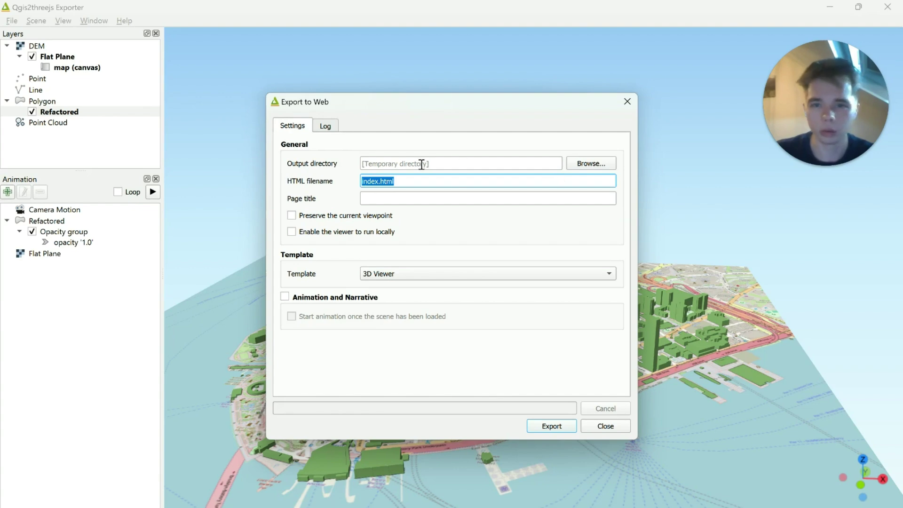
pyautogui.click(363, 276)
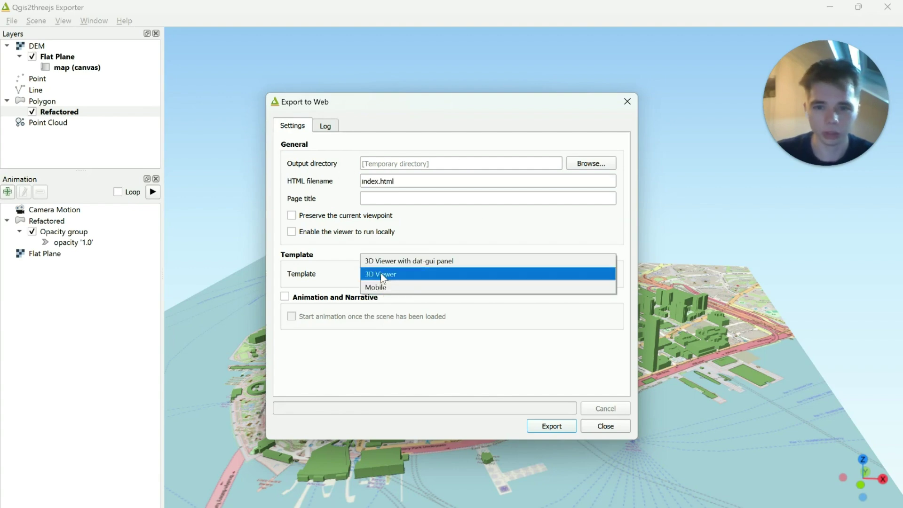
pyautogui.click(403, 286)
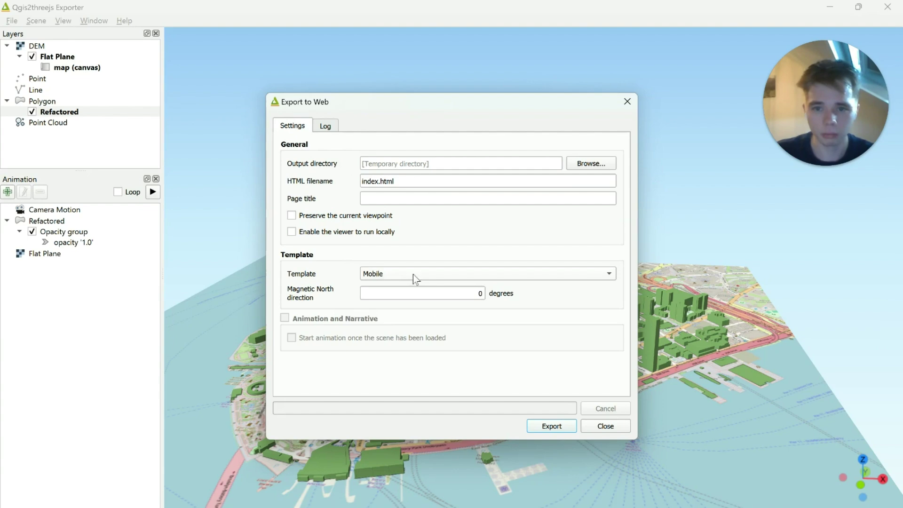
pyautogui.click(414, 276)
pyautogui.click(414, 263)
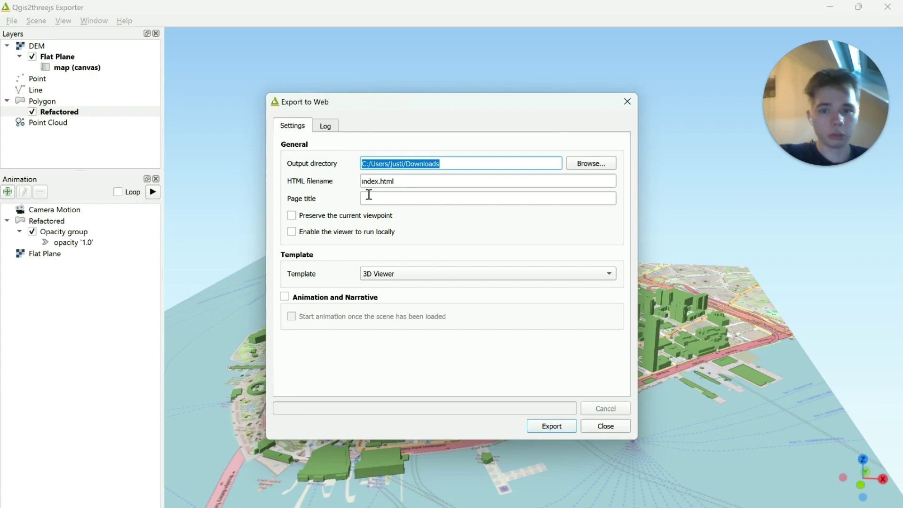
# - Review the HTML filename and page title, and enable running the exported viewer locally
pyautogui.click(397, 184)
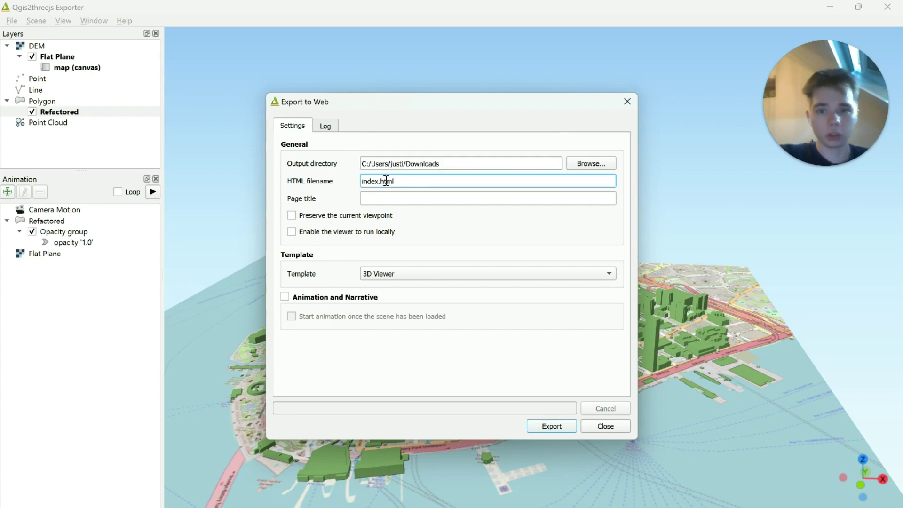
pyautogui.doubleClick(365, 180)
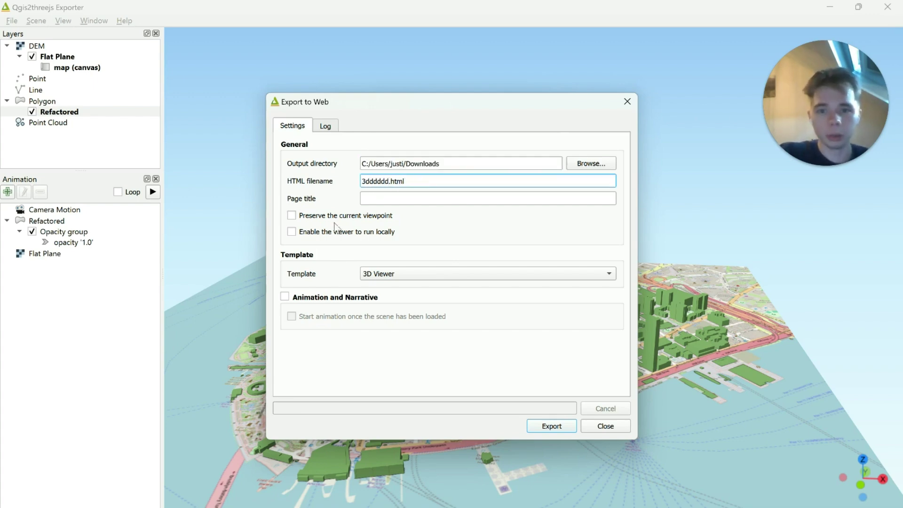
pyautogui.click(372, 194)
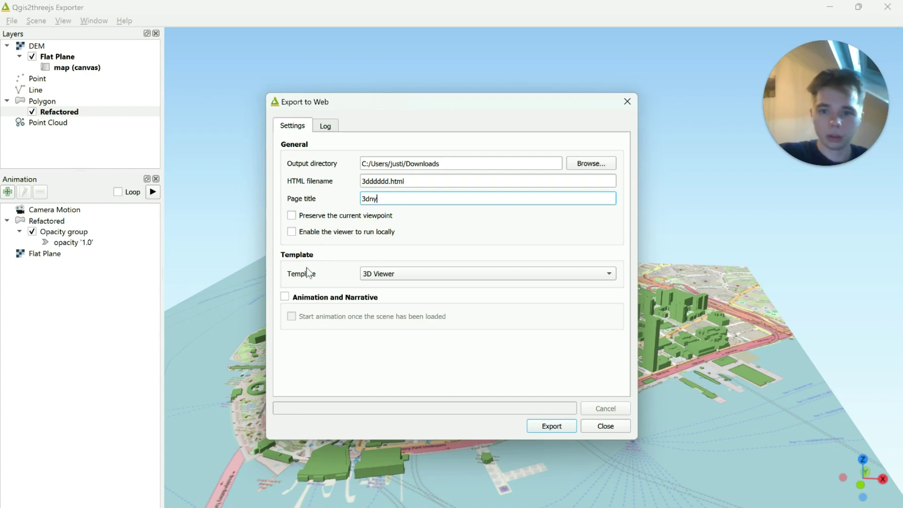
pyautogui.click(299, 232)
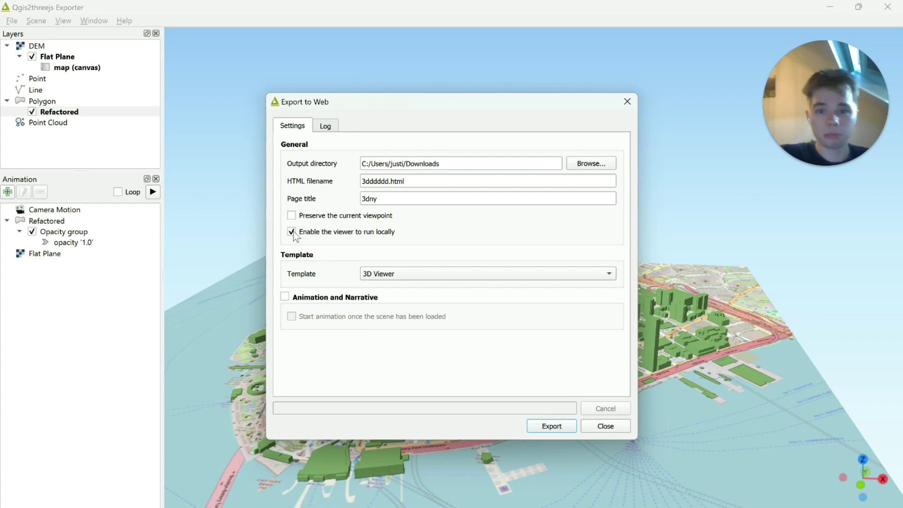
# - Name the file index.html with title 3dny, preserve the current viewpoint, and export
pyautogui.click(376, 181)
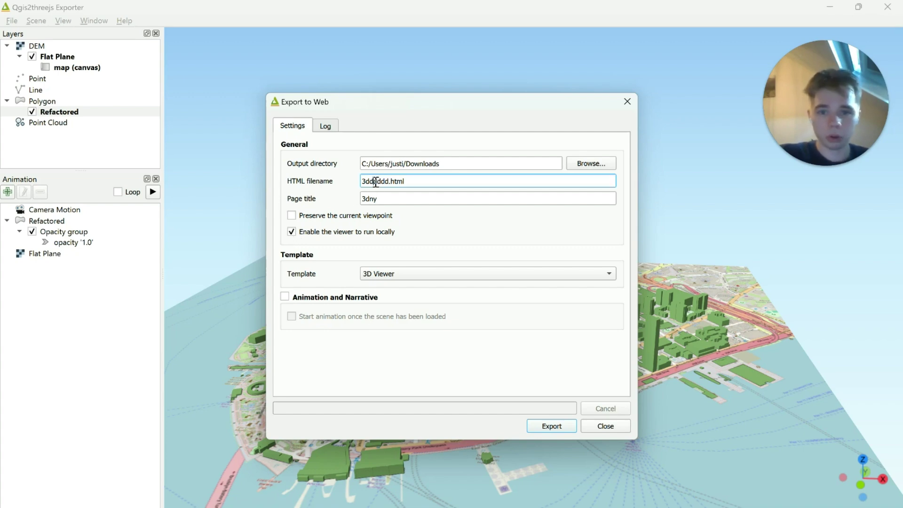
pyautogui.doubleClick(376, 181)
pyautogui.write('index')
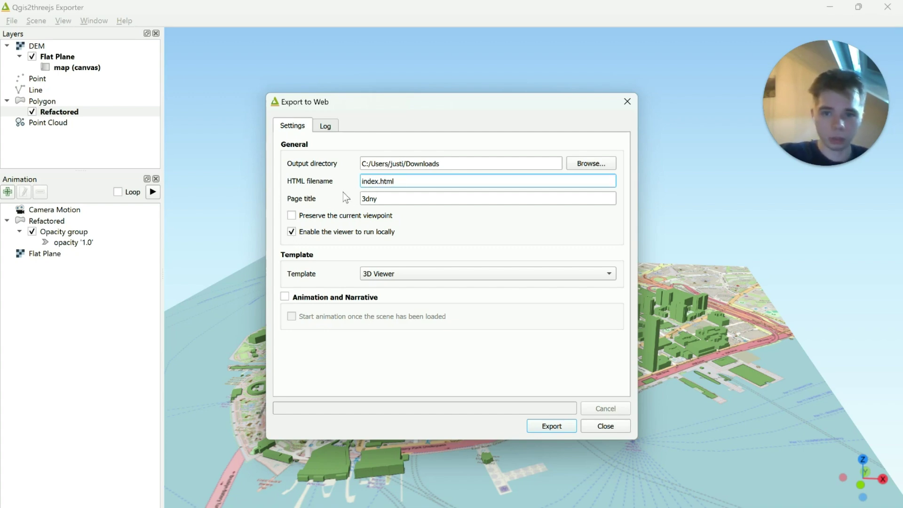
pyautogui.click(394, 200)
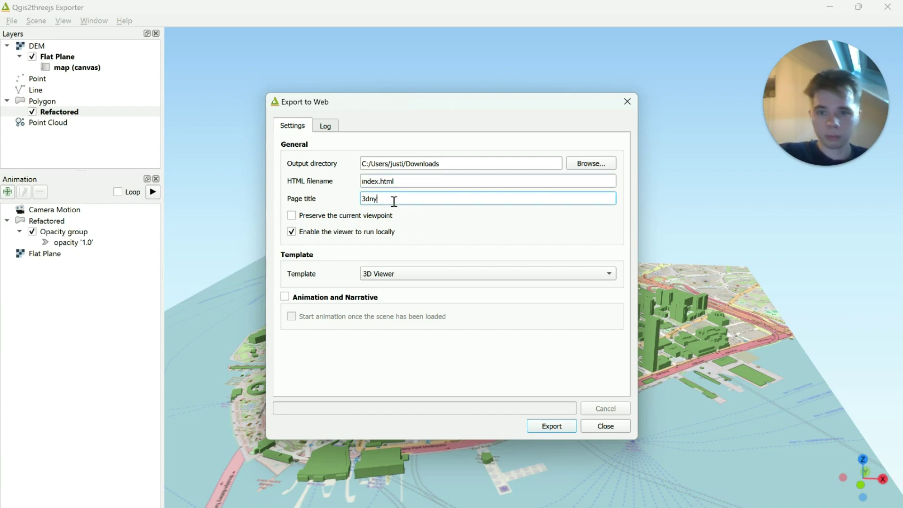
pyautogui.click(314, 218)
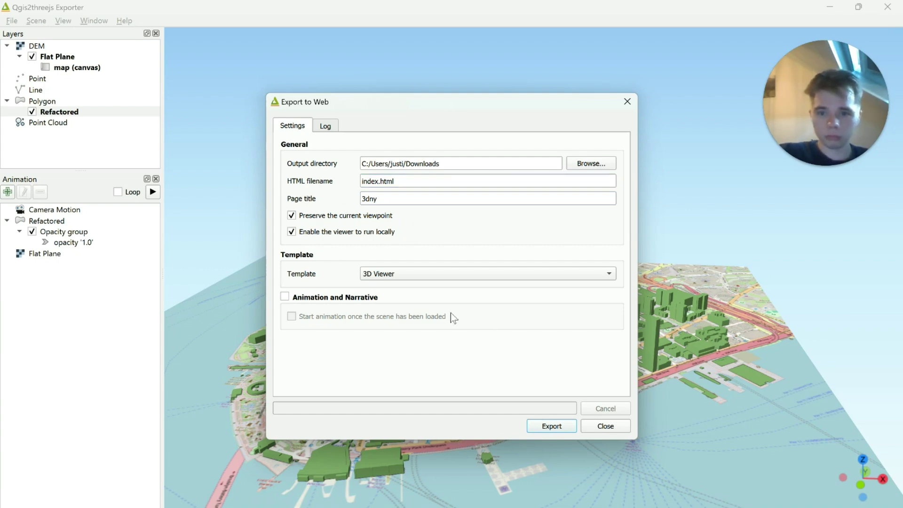
pyautogui.click(538, 427)
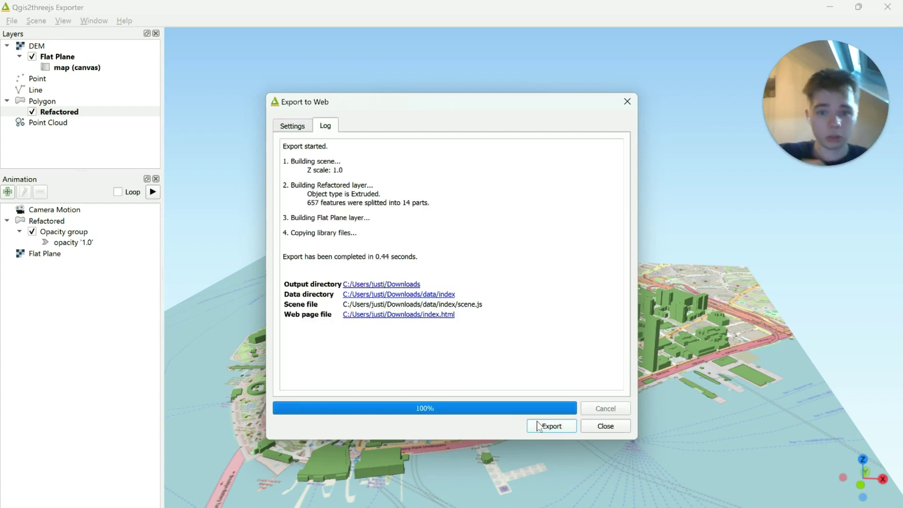
# - Open index.html in maximized Edge, orbit and zoom the city, and select the Info panel's view URL
pyautogui.click(402, 315)
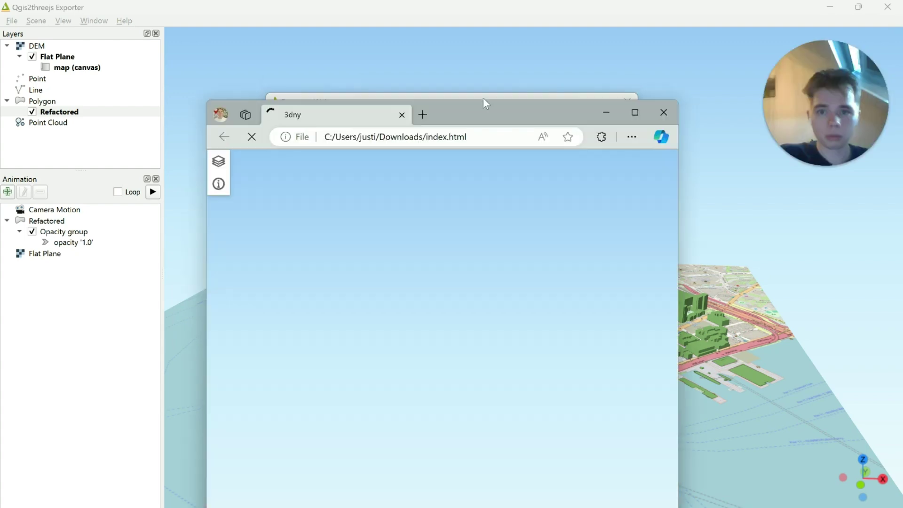
pyautogui.moveTo(484, 98); pyautogui.dragTo(418, 4)
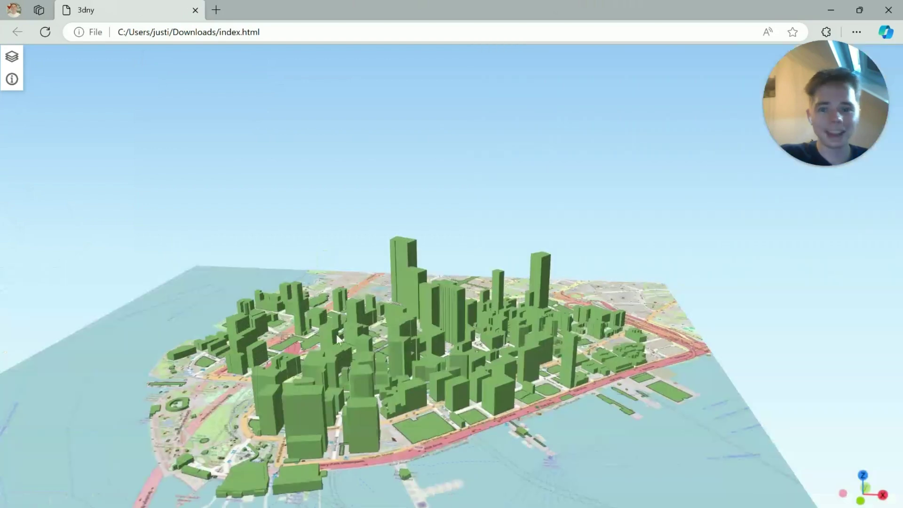
pyautogui.moveTo(336, 334); pyautogui.dragTo(418, 386)
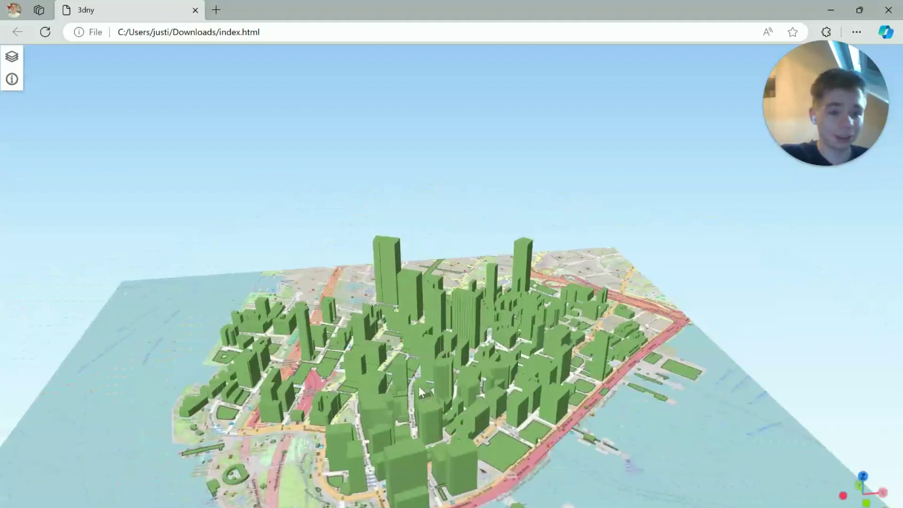
pyautogui.scroll(-5, 418, 386)
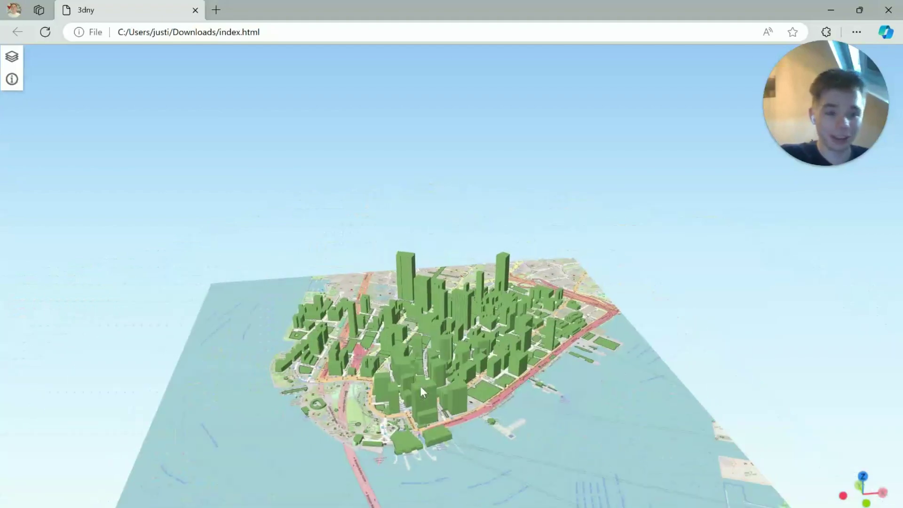
pyautogui.click(12, 58)
pyautogui.click(11, 79)
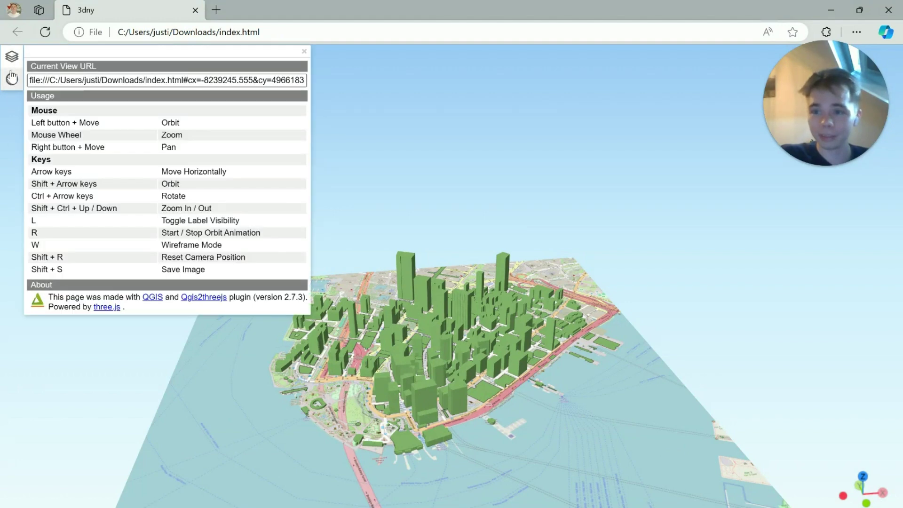
pyautogui.moveTo(29, 80); pyautogui.dragTo(238, 81)
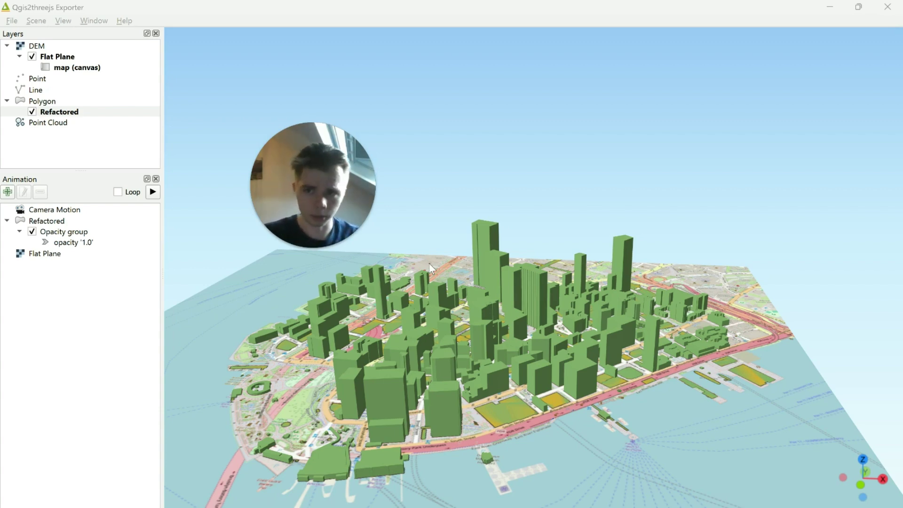
pyautogui.click(10, 21)
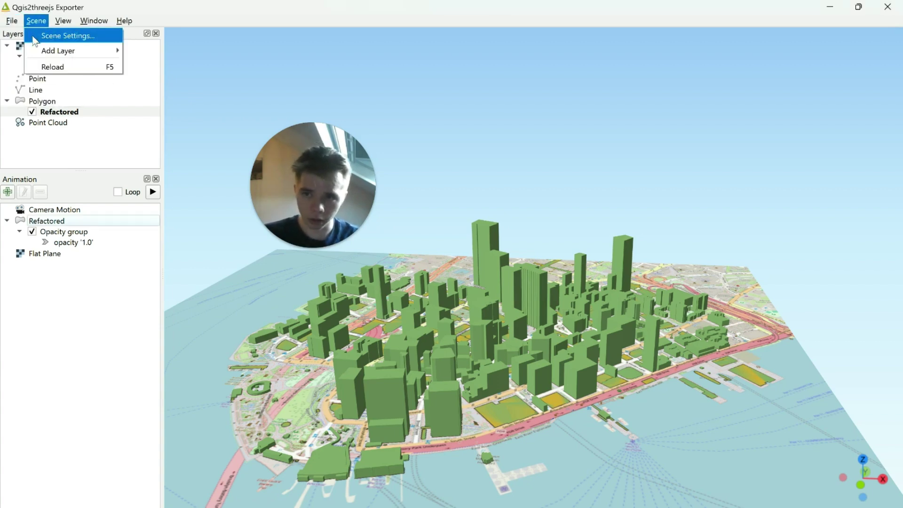
pyautogui.moveTo(45, 57)
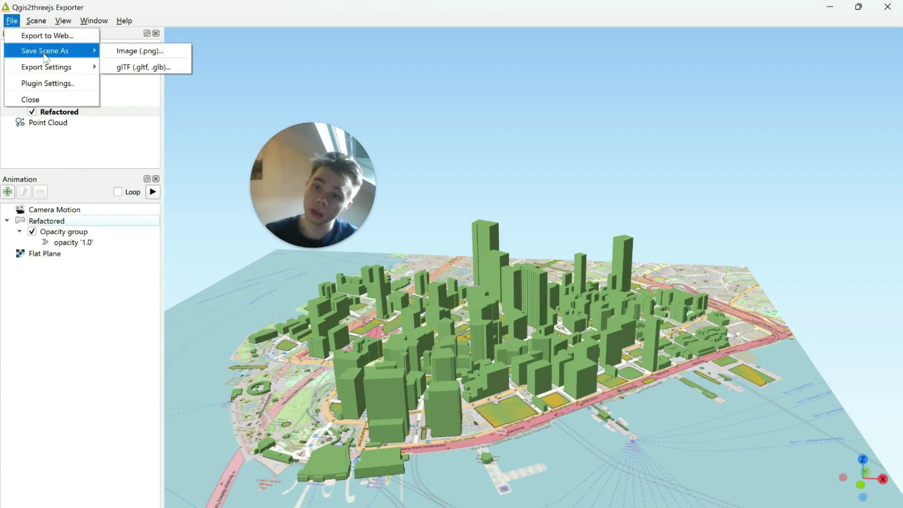
pyautogui.click(131, 68)
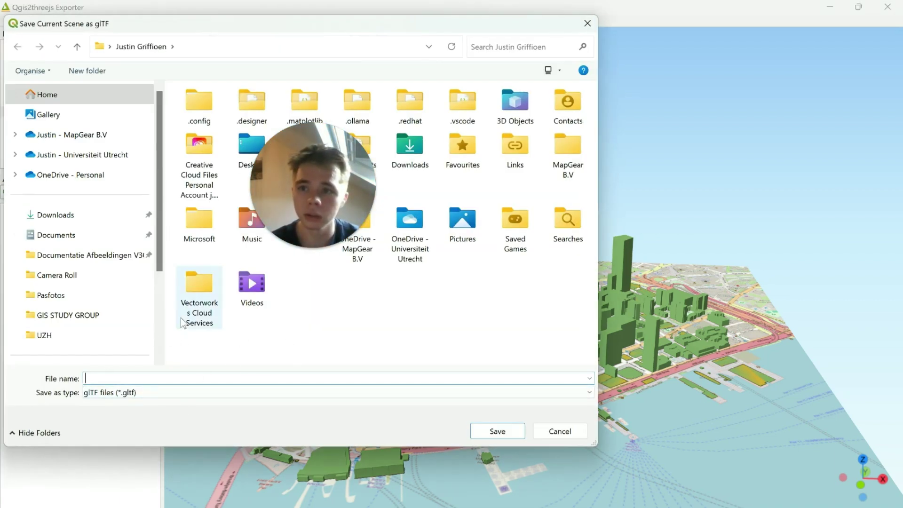
pyautogui.click(556, 432)
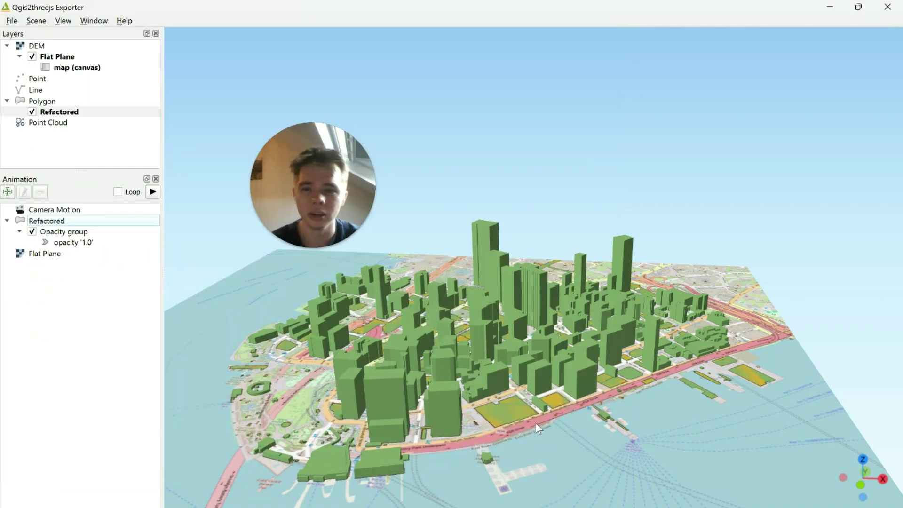
pyautogui.click(11, 20)
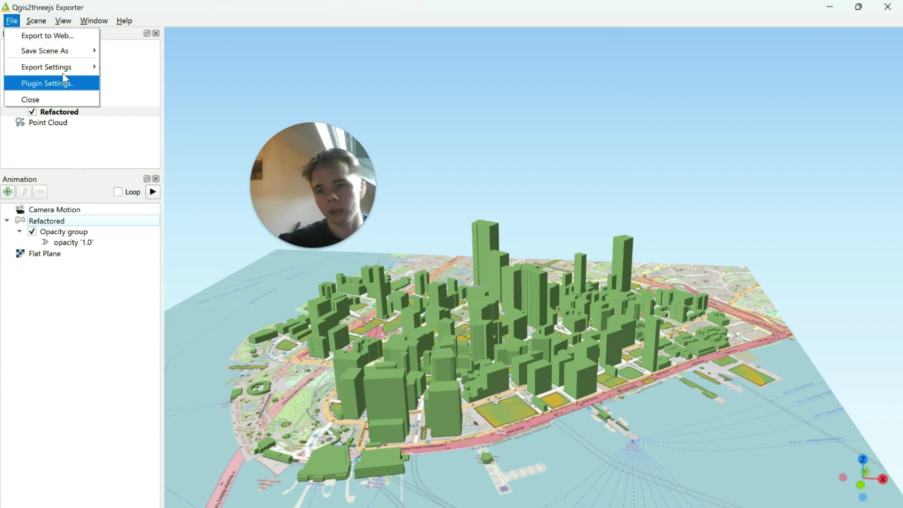
pyautogui.moveTo(80, 71)
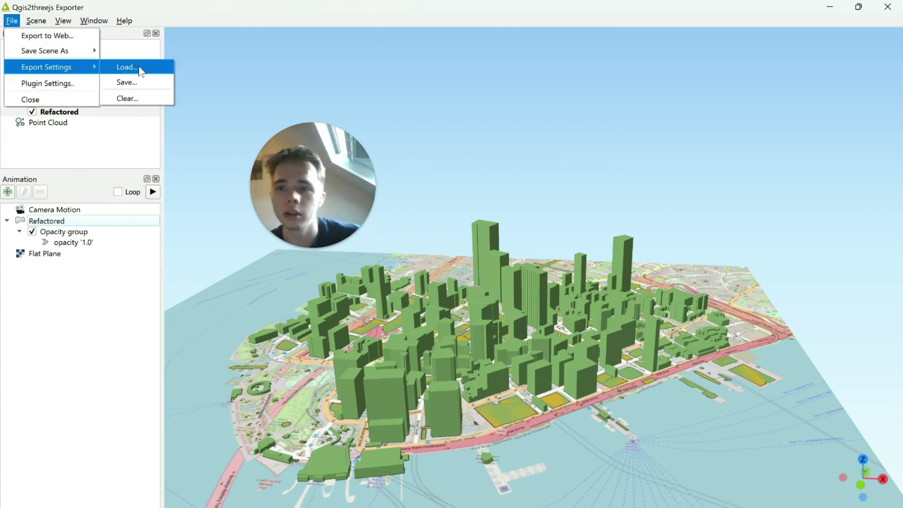
pyautogui.click(132, 84)
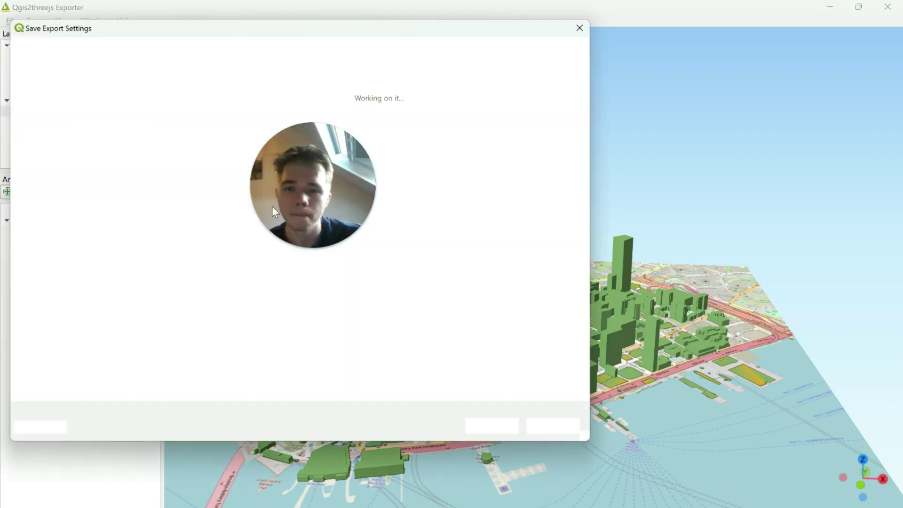
pyautogui.moveTo(329, 219); pyautogui.dragTo(667, 170)
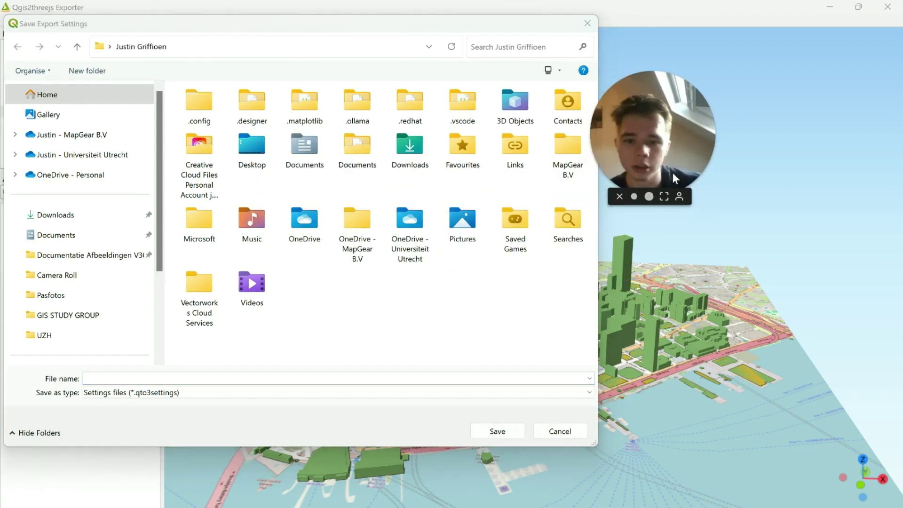
pyautogui.click(574, 430)
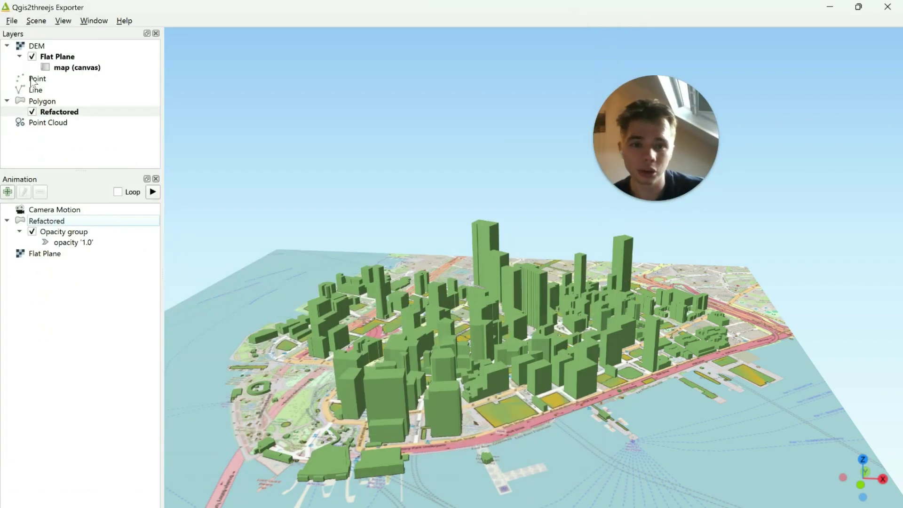
pyautogui.click(9, 21)
pyautogui.click(37, 83)
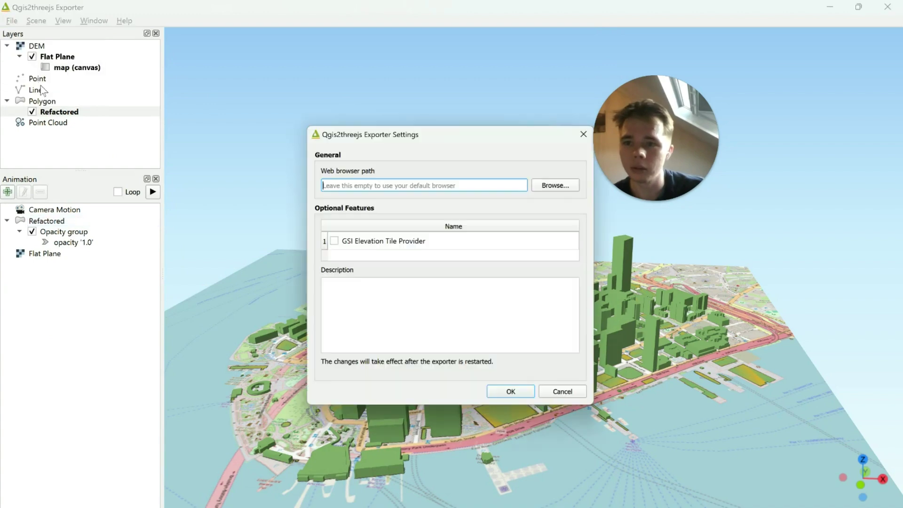
pyautogui.click(514, 397)
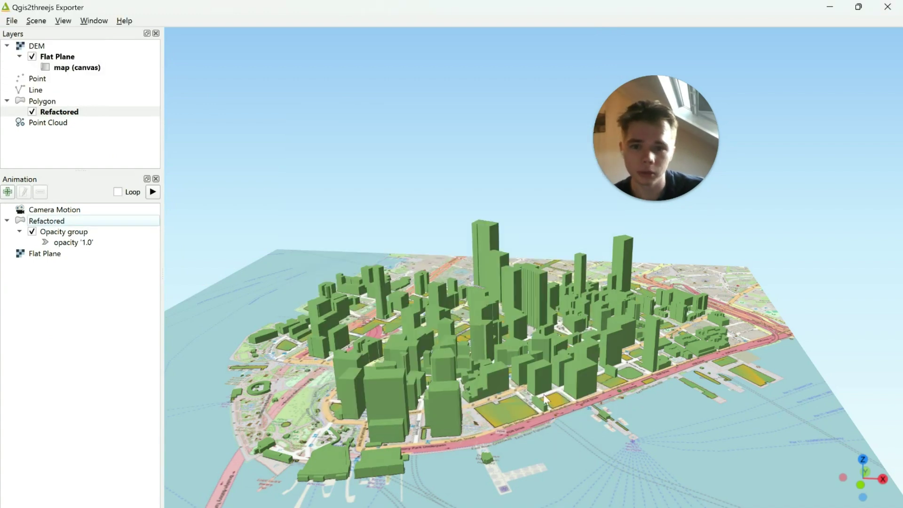
pyautogui.click(12, 21)
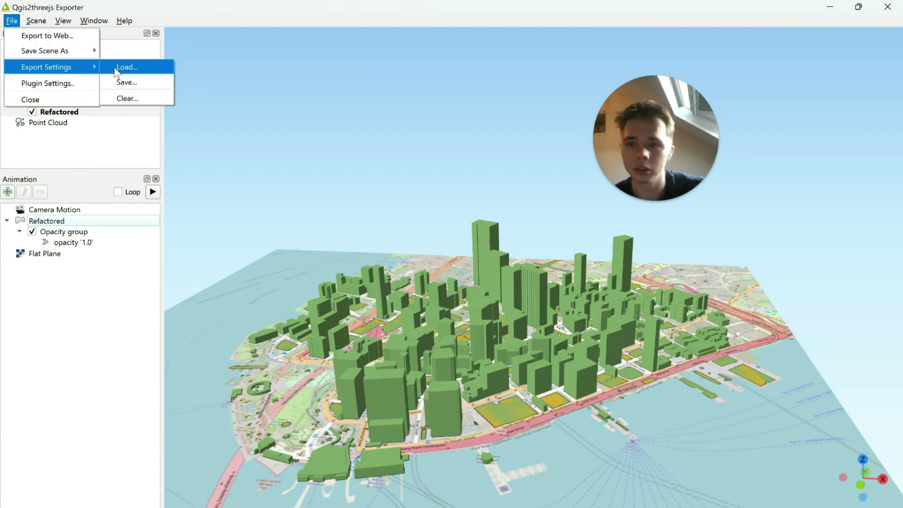
pyautogui.click(117, 70)
pyautogui.click(558, 429)
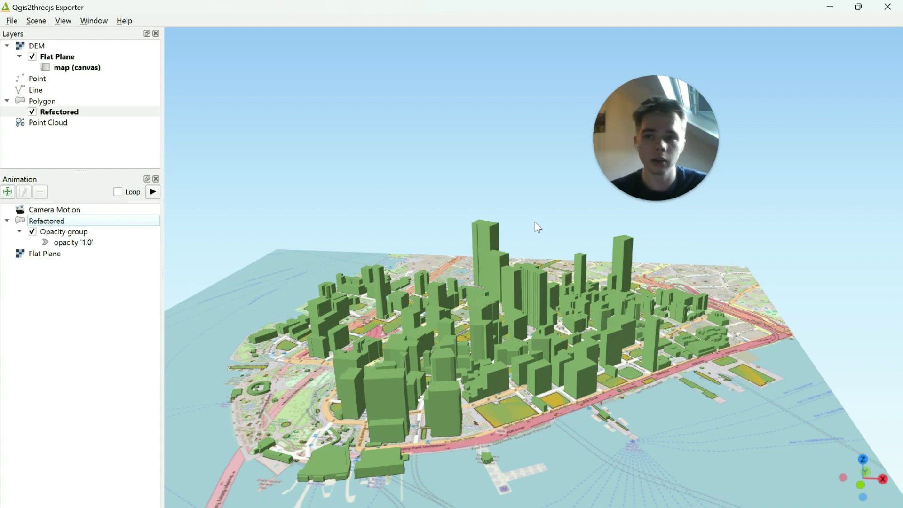
# - Zoom in on the green extruded towers, then zoom out and pan across Lower Manhattan
pyautogui.moveTo(628, 161)
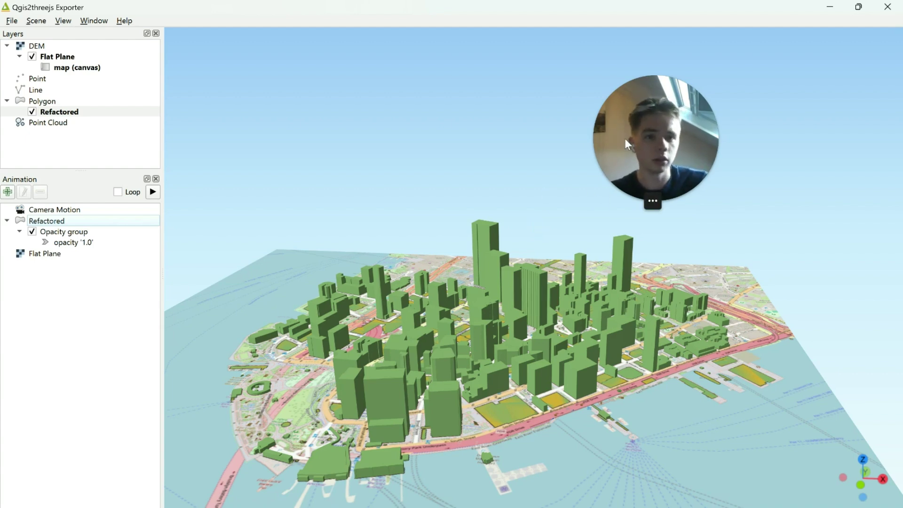
pyautogui.scroll(5, 433, 370)
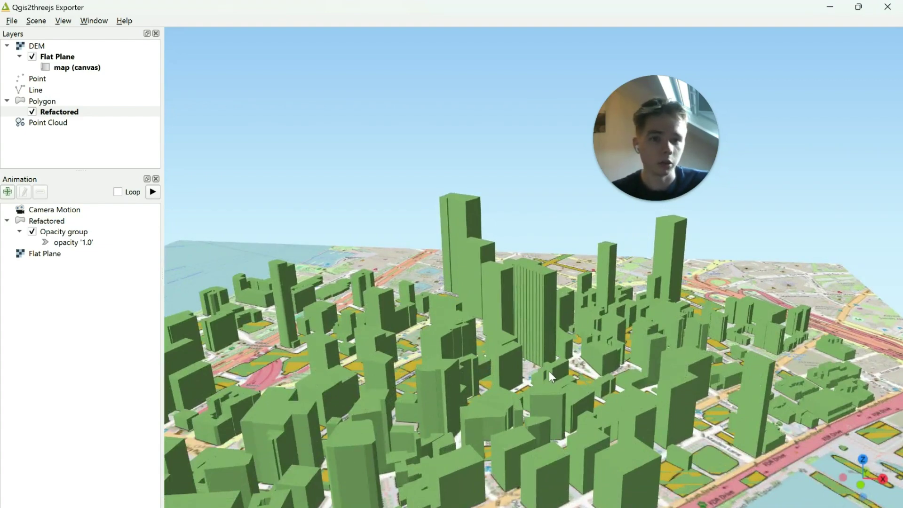
pyautogui.scroll(-1, 549, 371)
pyautogui.scroll(-2, 549, 377)
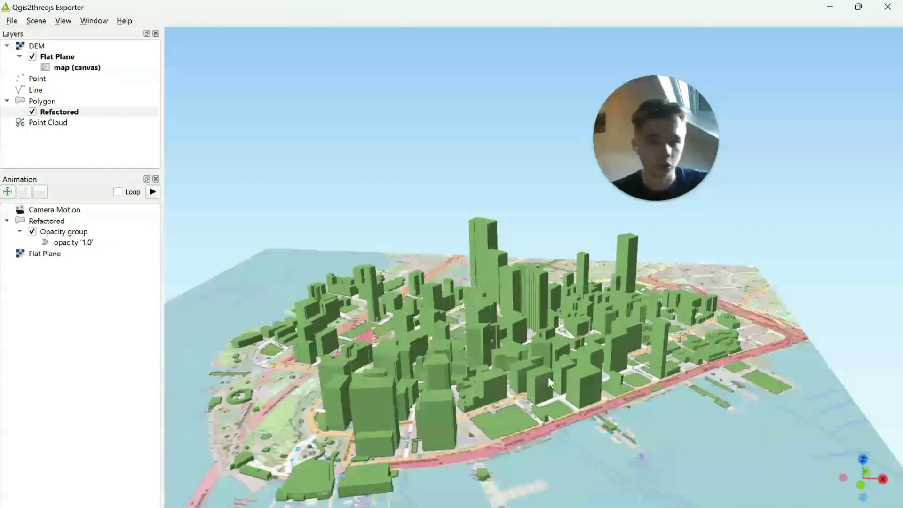
pyautogui.scroll(-2, 549, 382)
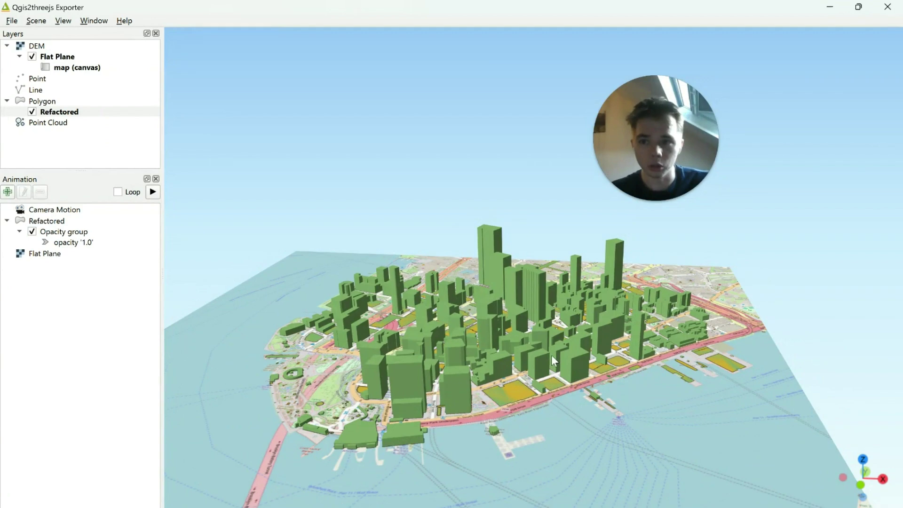
pyautogui.moveTo(648, 175)
pyautogui.moveTo(648, 176); pyautogui.dragTo(809, 135)
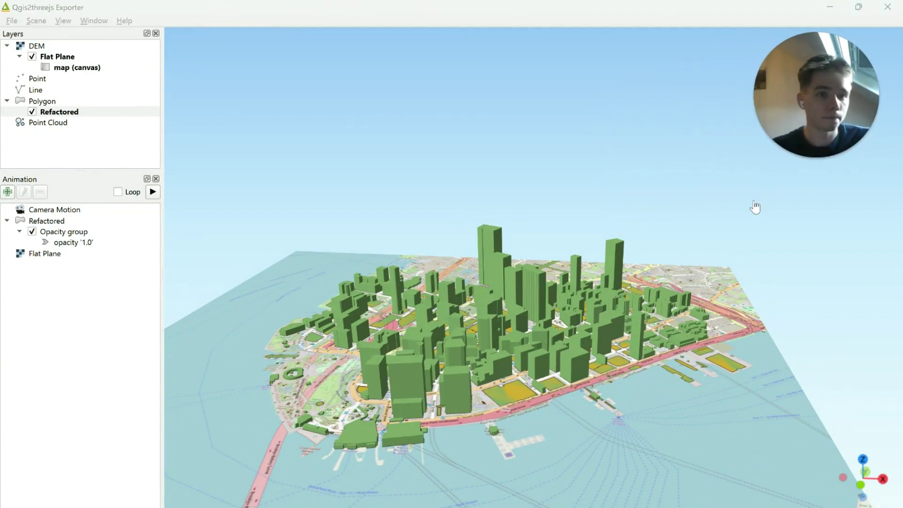